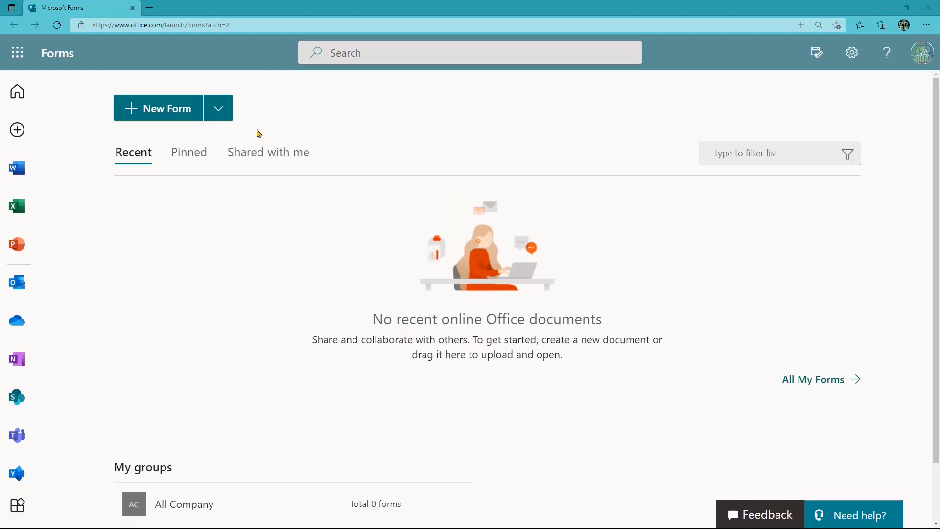
- Create a new blank form titled 'Company Picnic 2022'
left_click(184, 118)
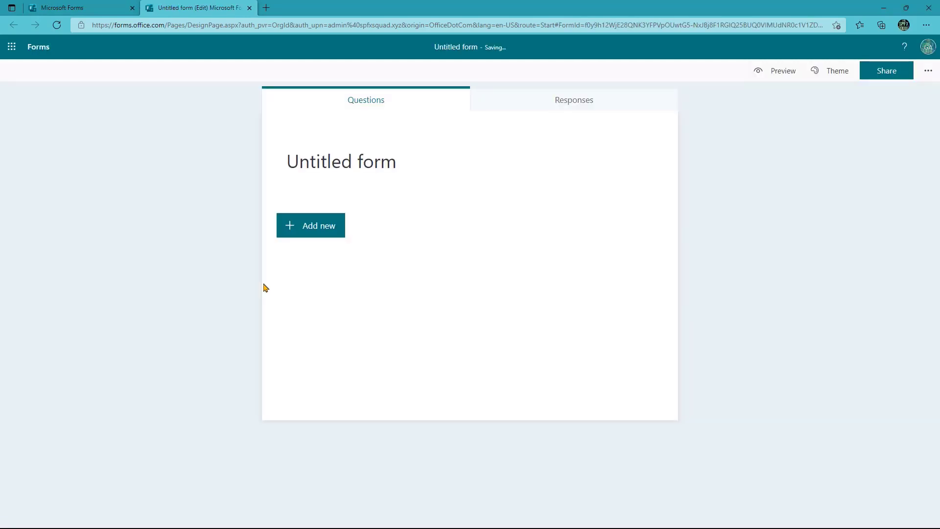
left_click(316, 172)
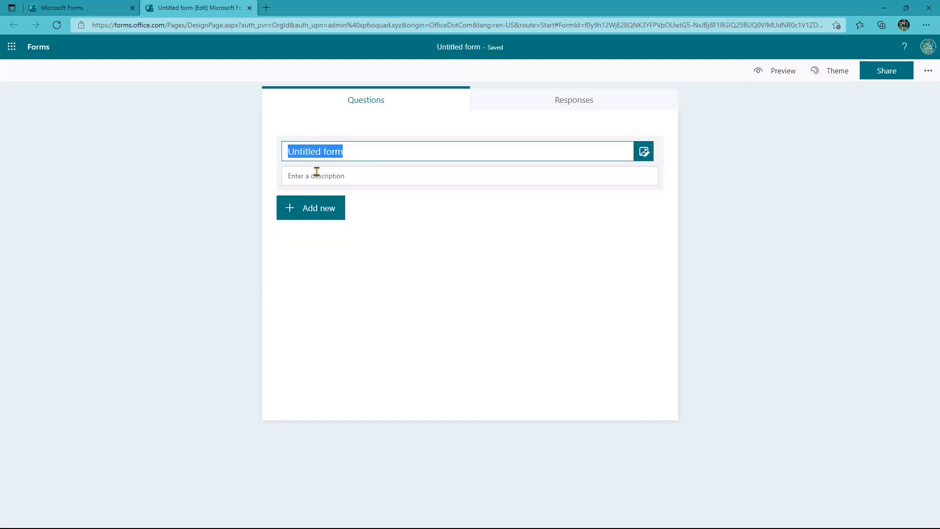
type("Company Picn")
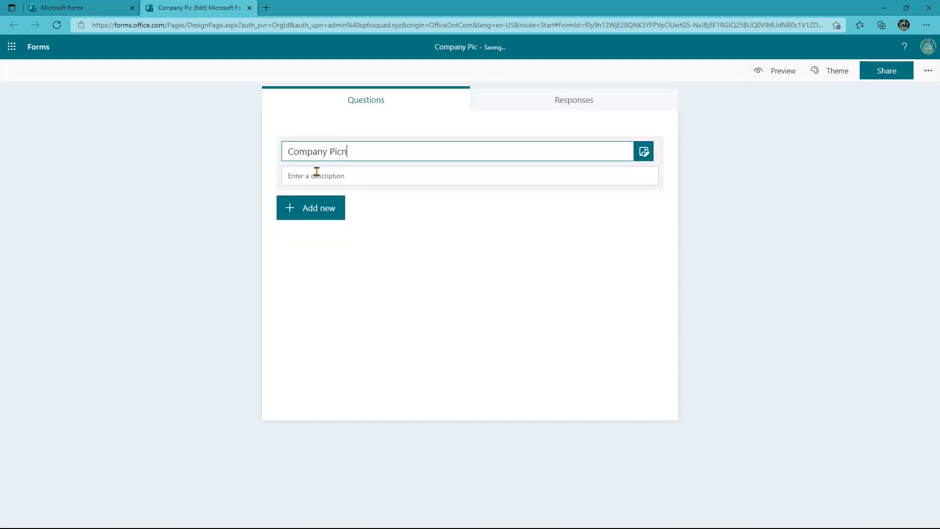
type("ic 2")
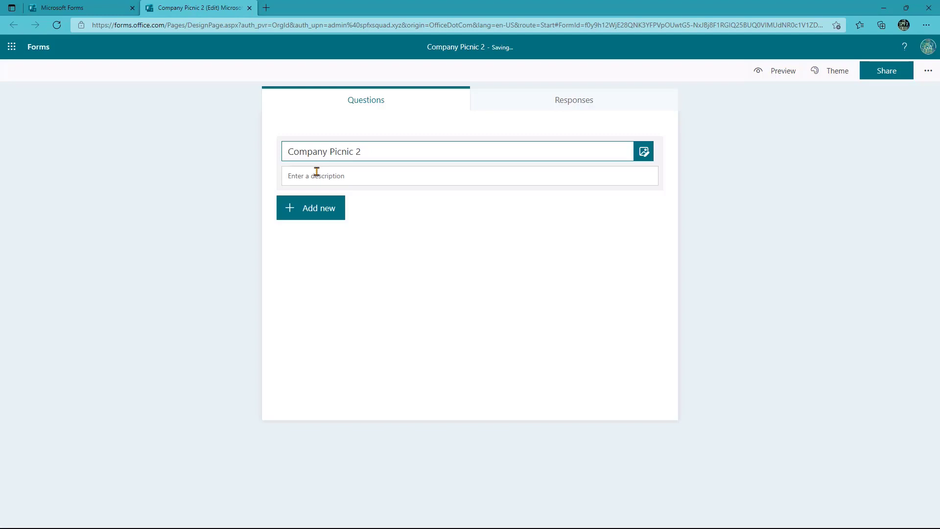
type("022")
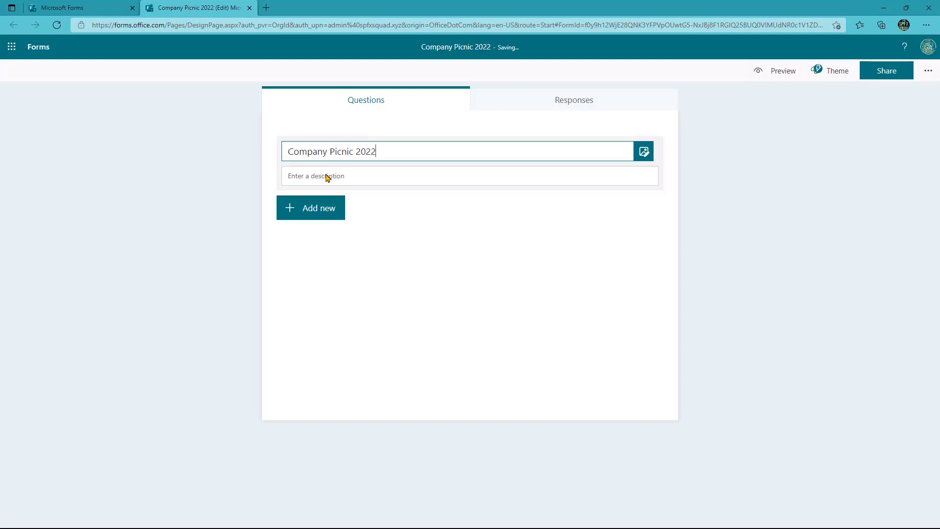
- Add the description "Can't get enough of your coworkers during the week? Good news!"
left_click(330, 176)
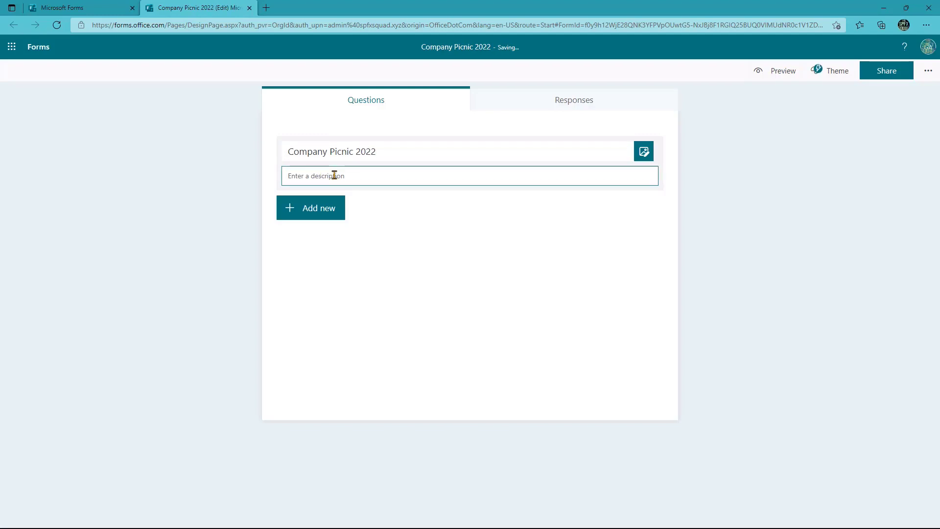
type("Ca")
key("BackSpace")
type("eek? Good news!")
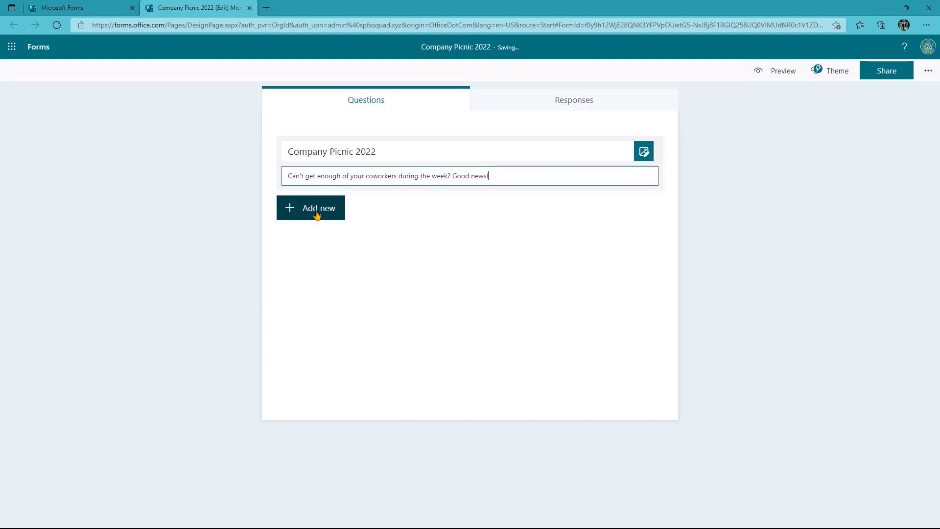
left_click(782, 72)
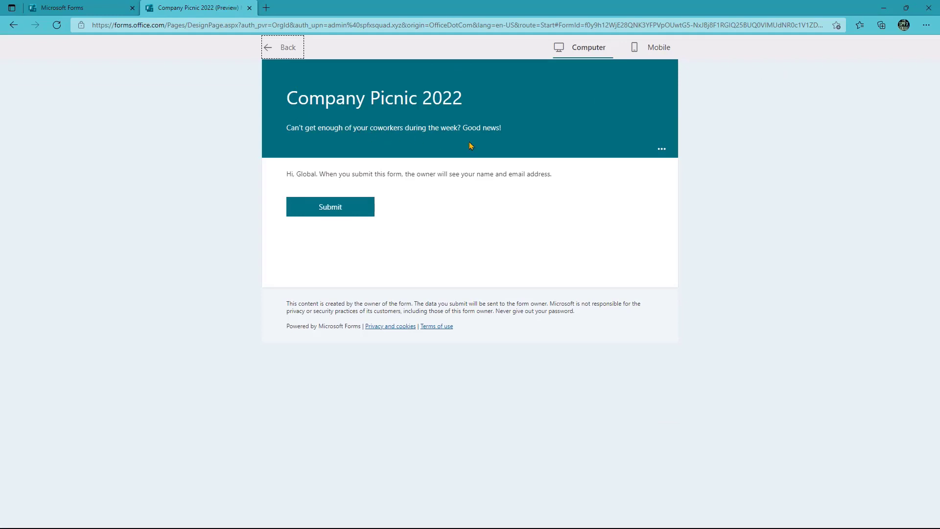
left_click(654, 55)
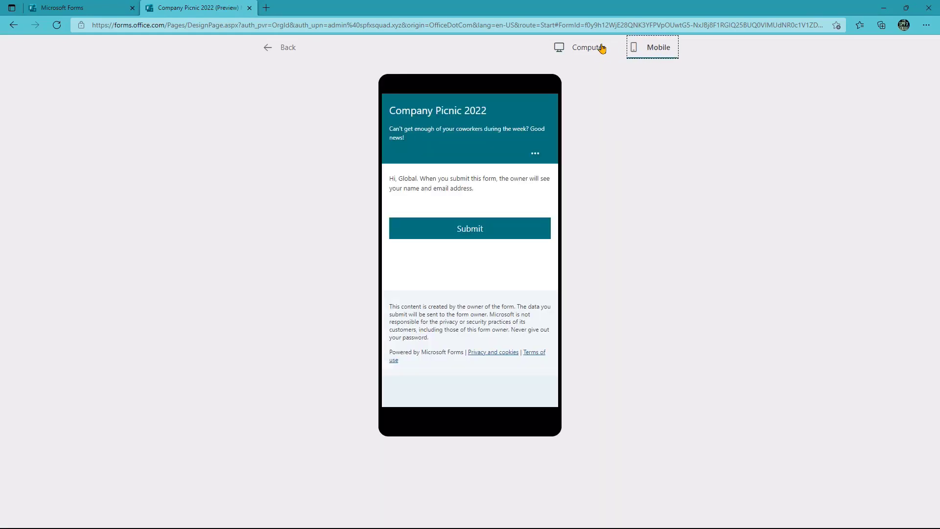
- Add a short-answer Text question titled 'How many are coming?'
left_click(284, 48)
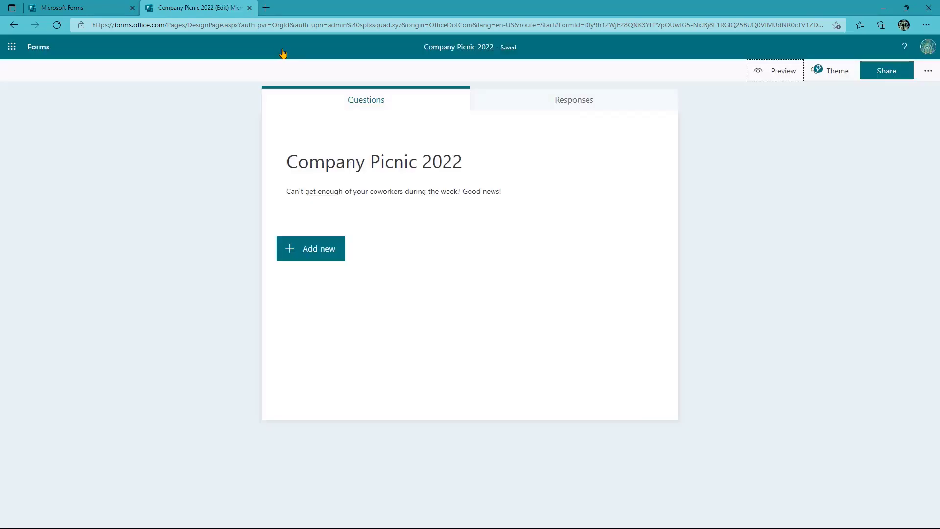
left_click(300, 252)
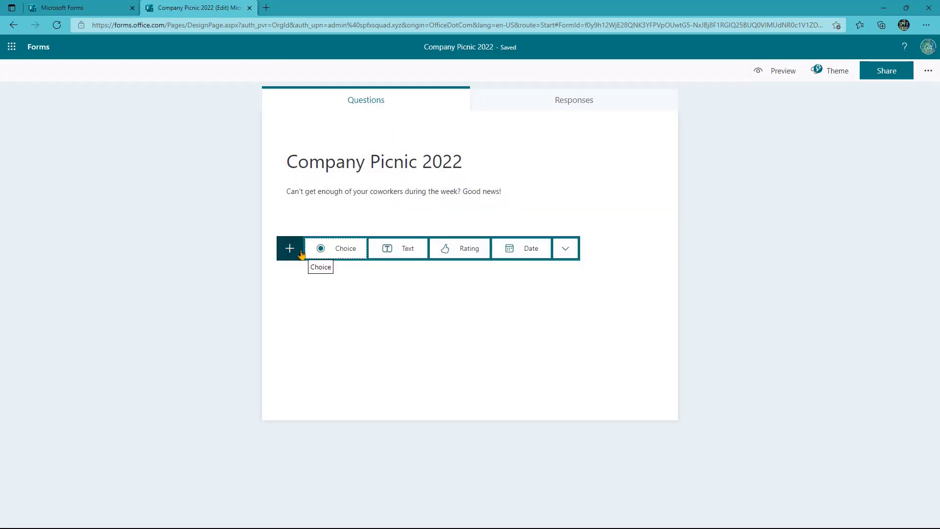
left_click(411, 249)
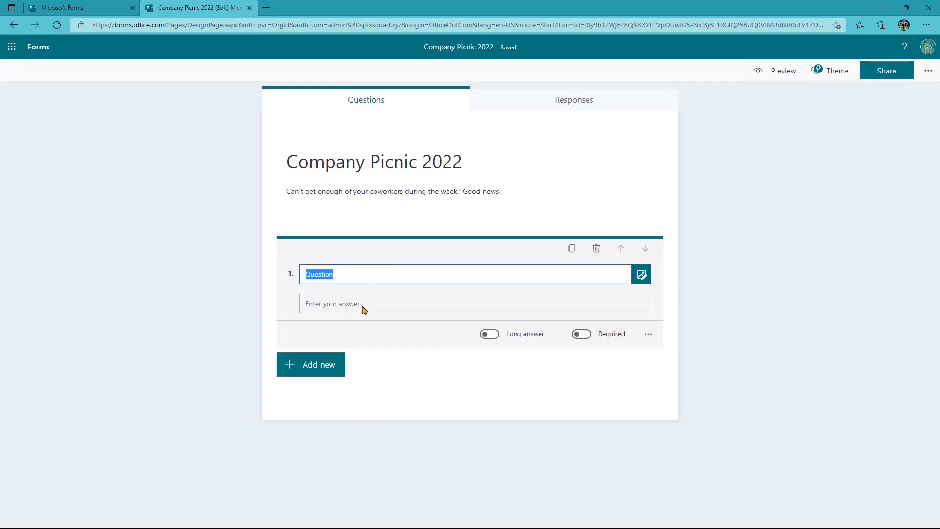
left_click(487, 334)
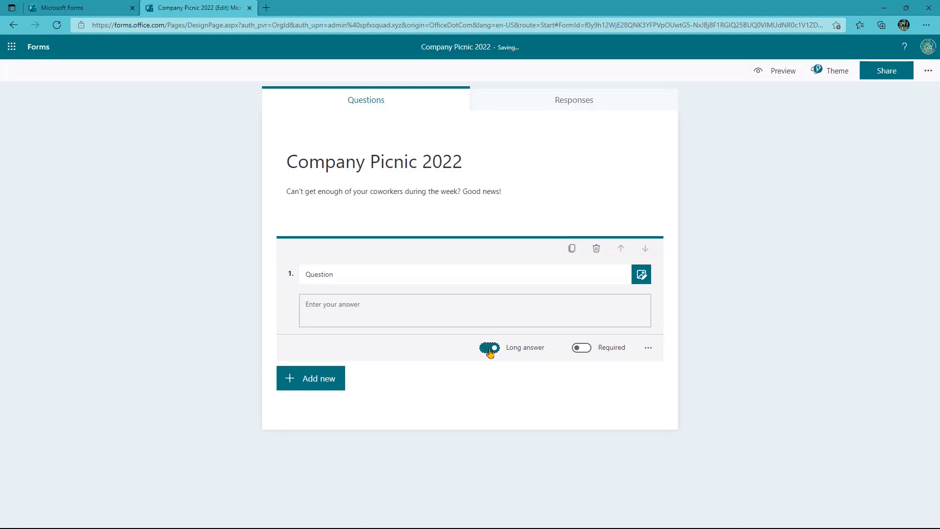
left_click(490, 348)
left_click(339, 275)
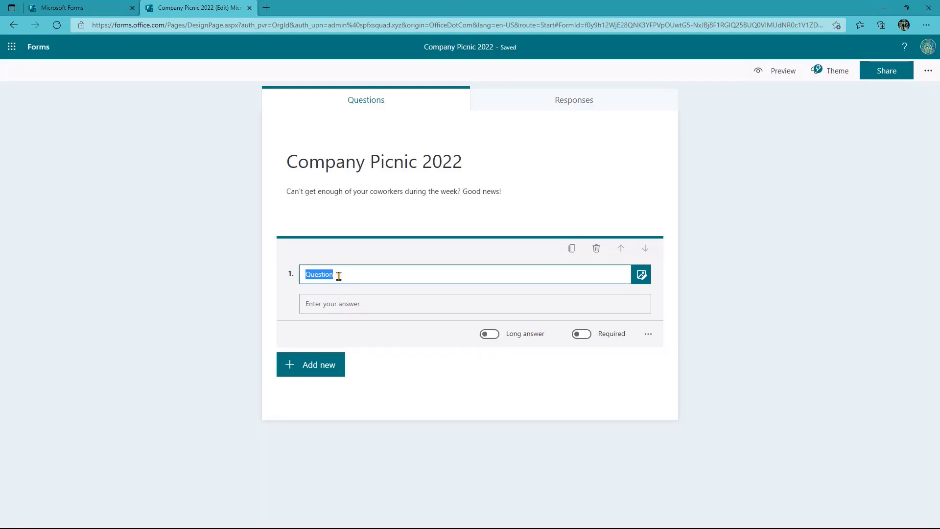
type("How many are coming?")
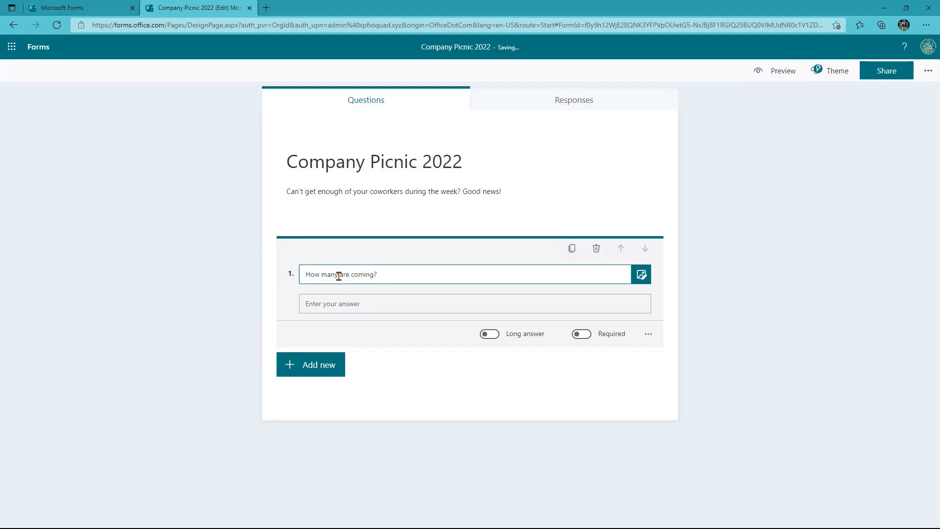
- Preview the form, type and clear a test answer, then return to the editor
left_click(766, 70)
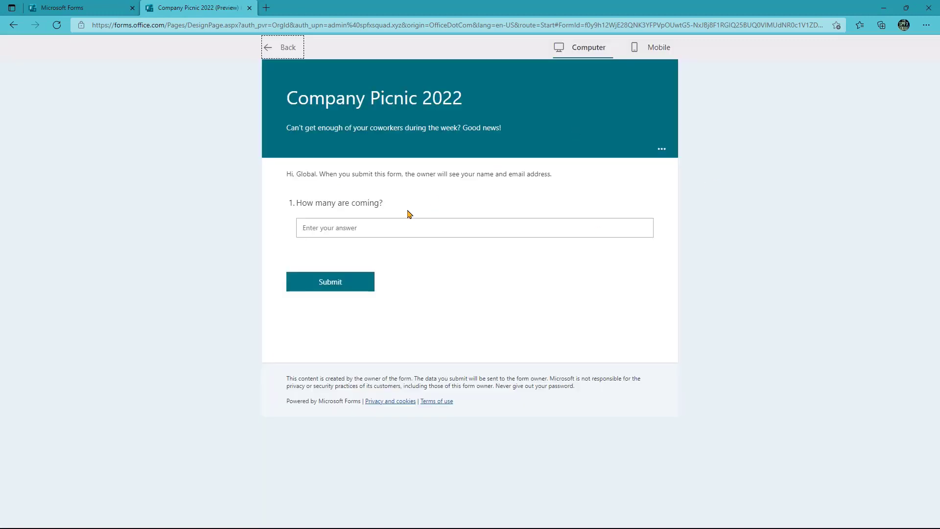
left_click(351, 229)
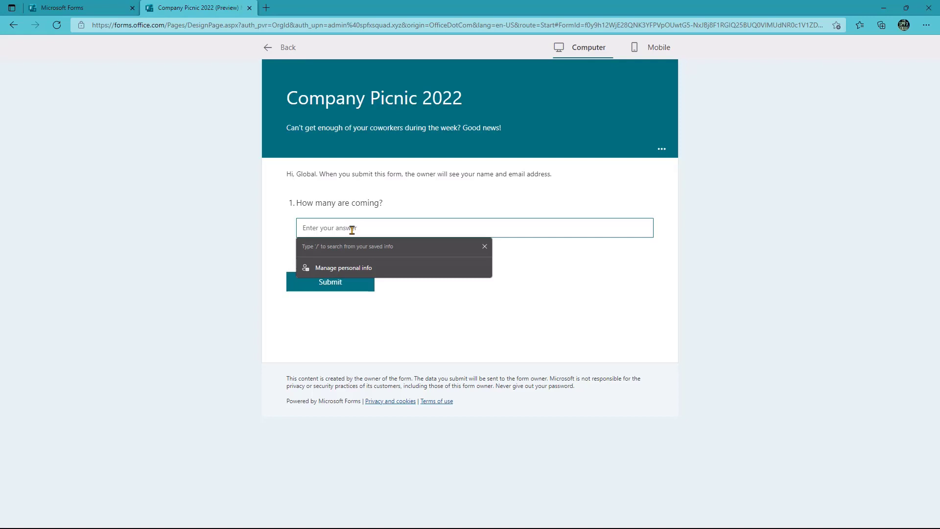
type("7")
key("BackSpace")
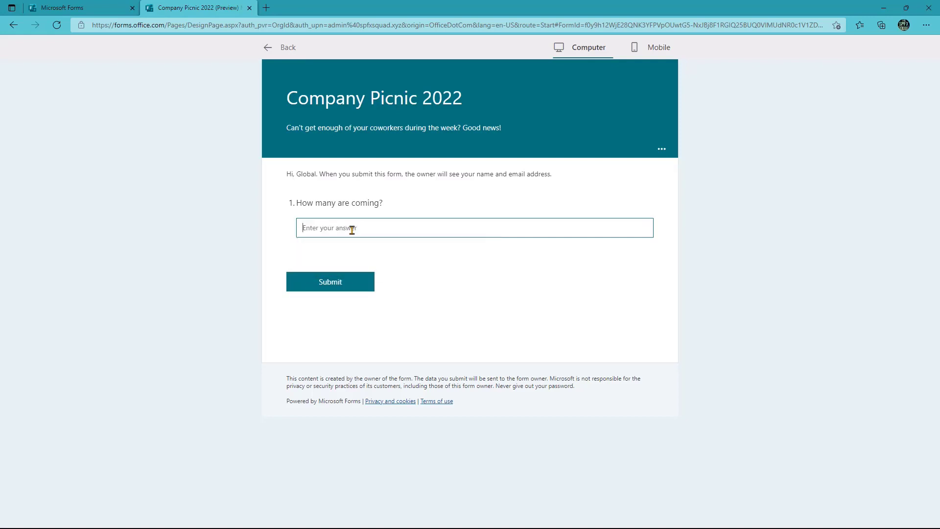
type("asdfasd")
left_click(284, 50)
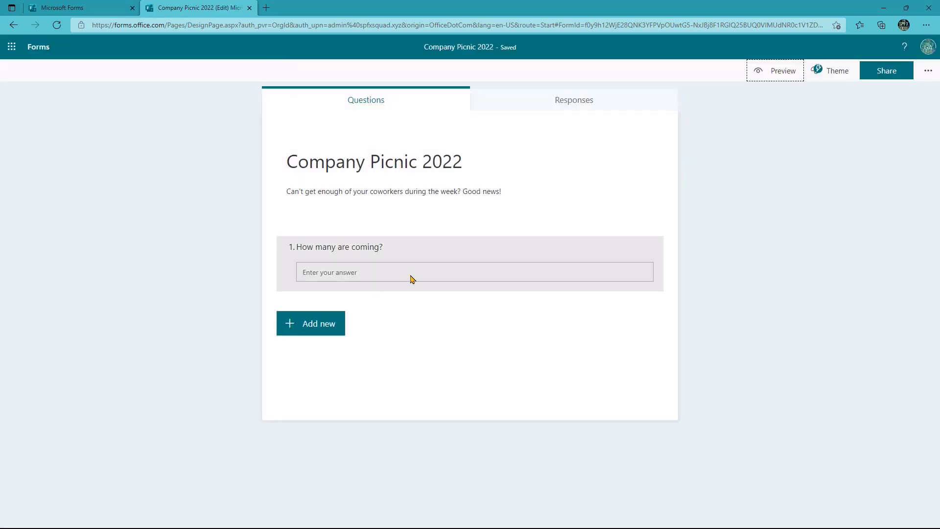
- Make 'How many are coming?' required and restrict answers to numbers less than or equal to 5
left_click(556, 264)
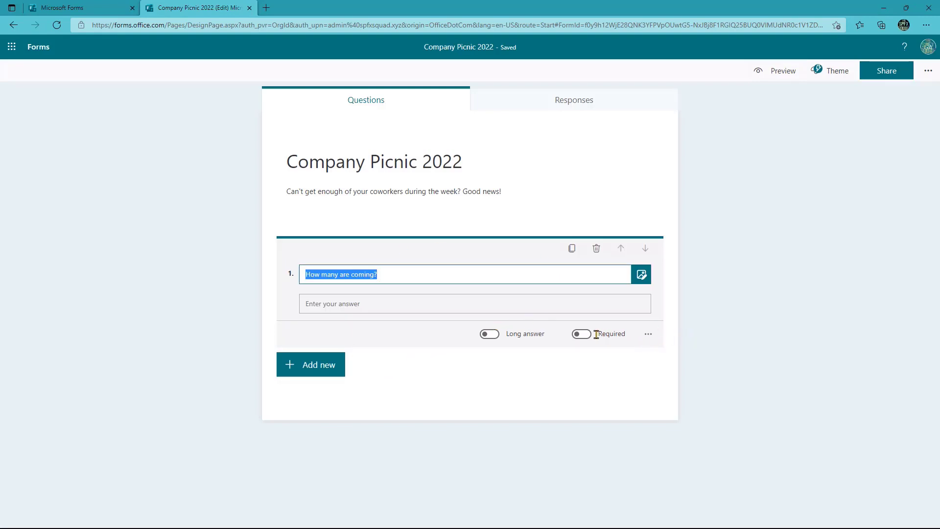
left_click(580, 334)
left_click(648, 334)
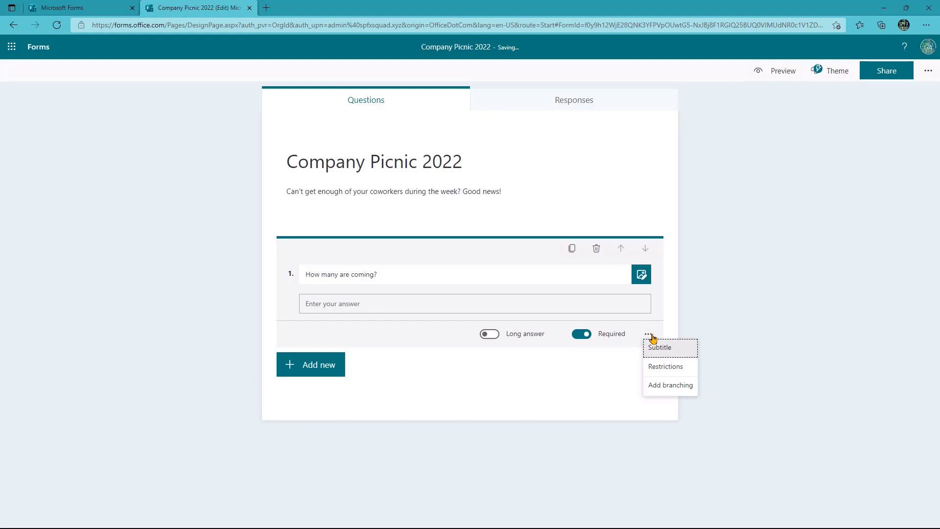
left_click(668, 371)
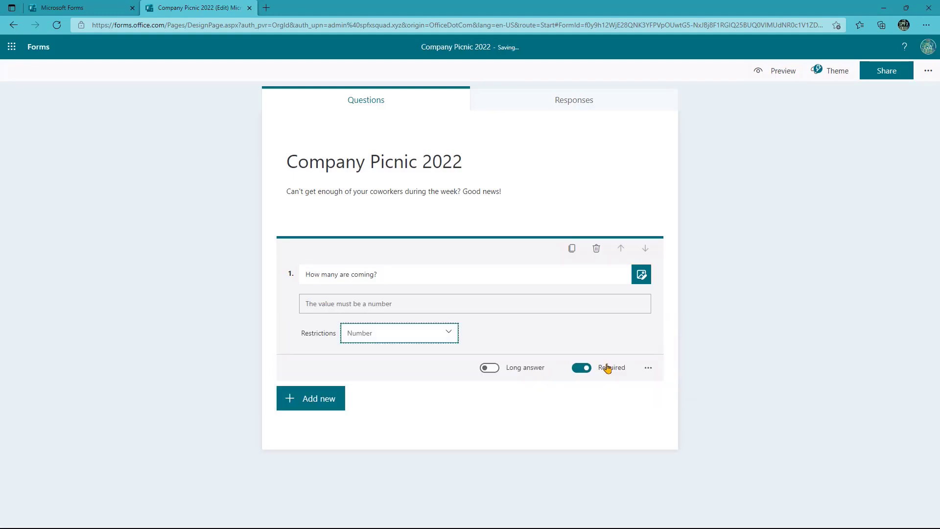
left_click(443, 335)
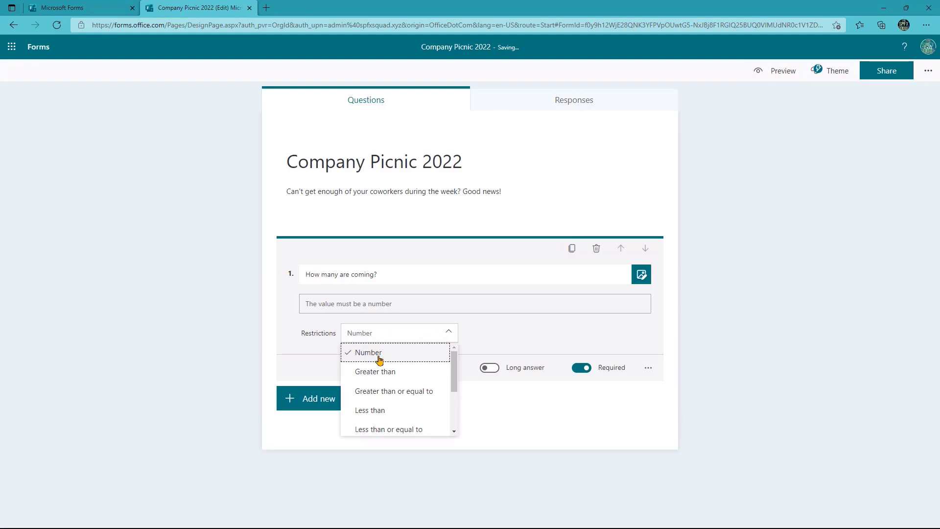
left_click(395, 430)
left_click(488, 335)
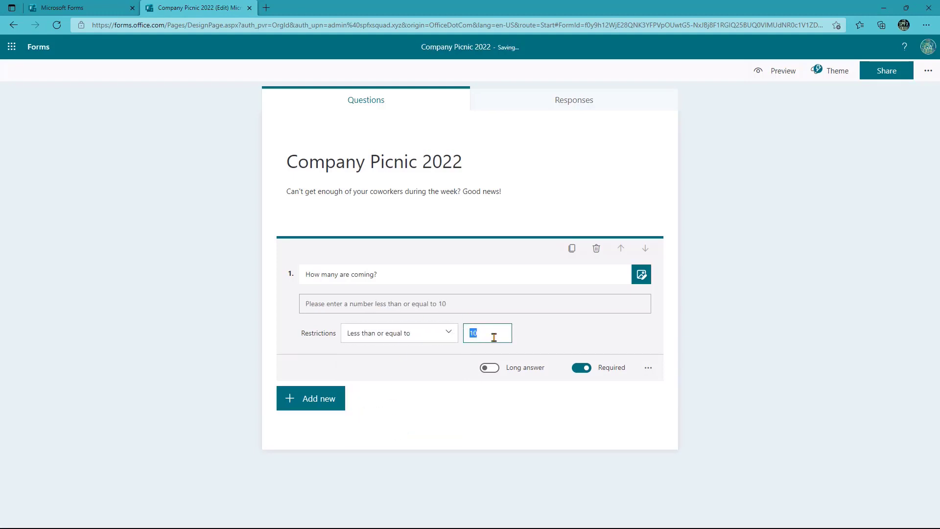
type("5")
- Add the subtitle '(including yourself)' to the question
left_click(647, 367)
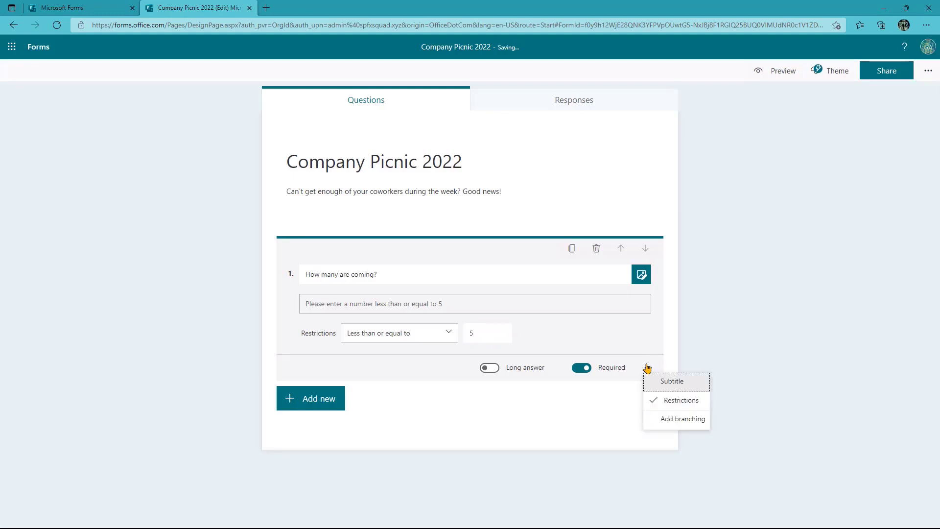
left_click(670, 381)
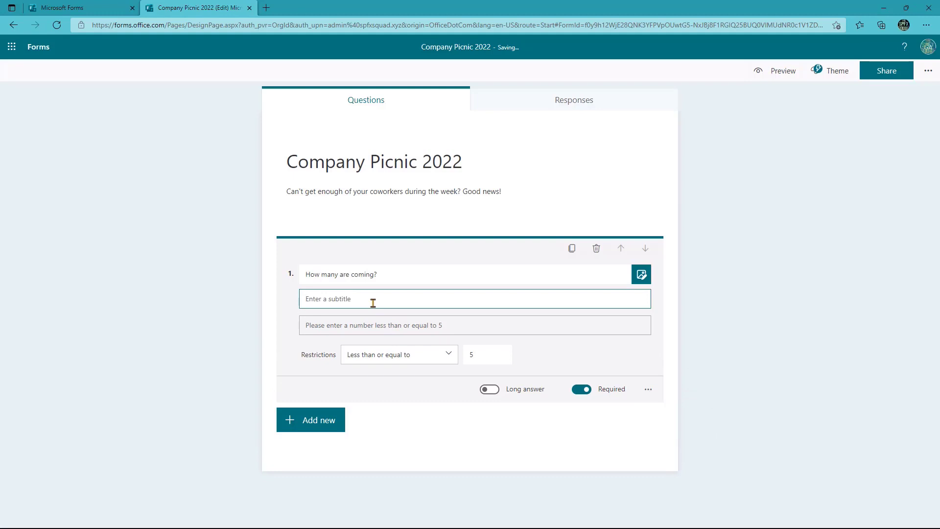
type("(including yourself")
- In preview, enter 44 to trigger the limit-of-5 warning, then delete it
left_click(784, 71)
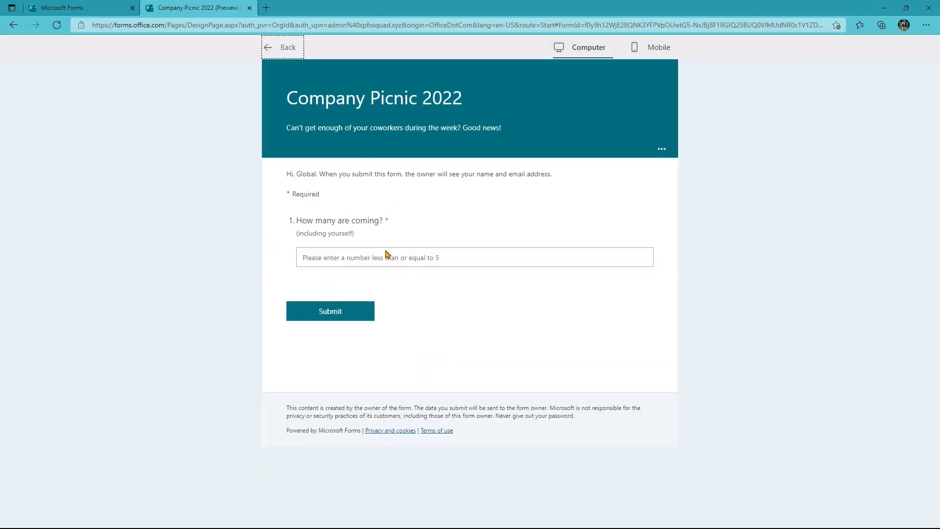
left_click(421, 261)
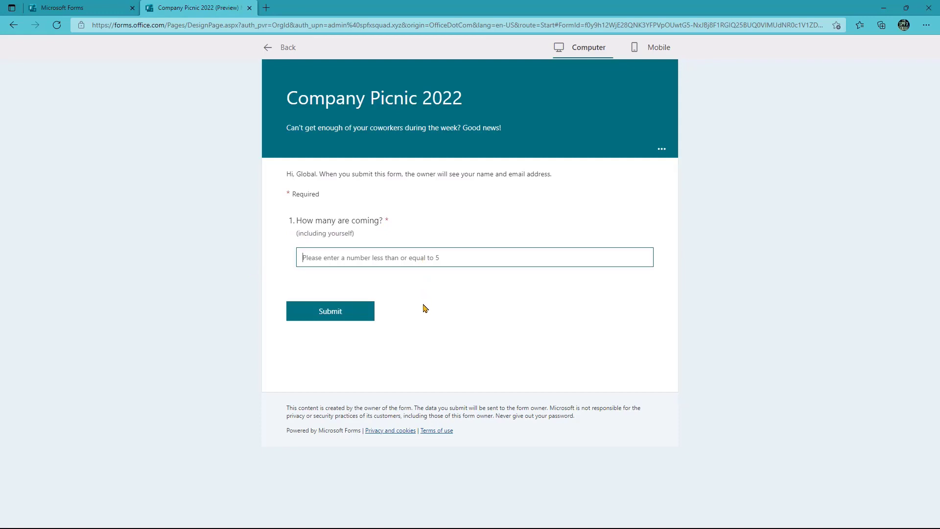
type("44")
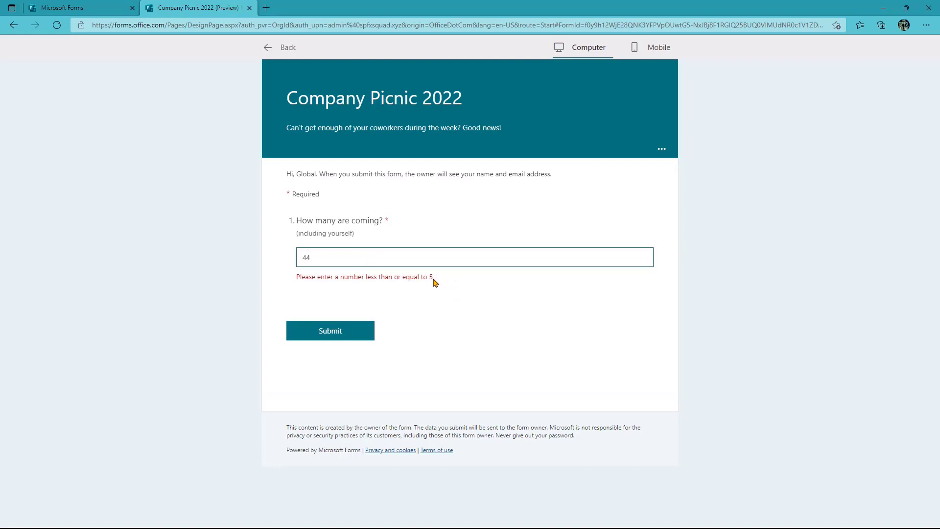
left_click_drag(329, 265, 261, 260)
key("BackSpace")
- Add a Choice question titled 'What foods do you like for the eating?'
left_click(275, 48)
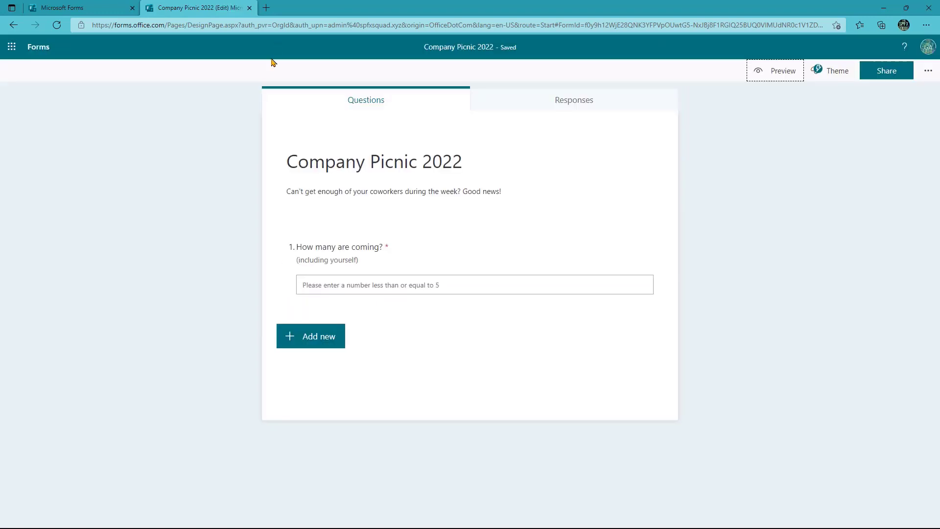
left_click(304, 332)
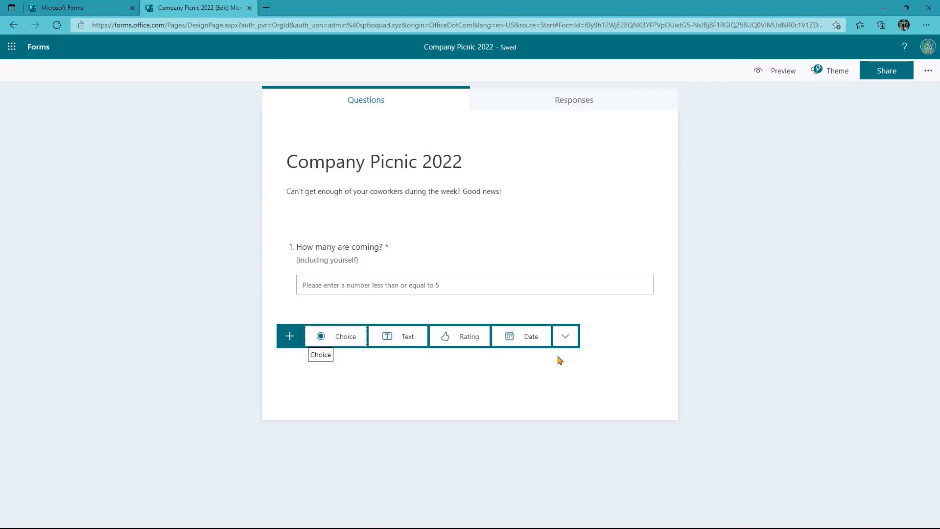
left_click(572, 343)
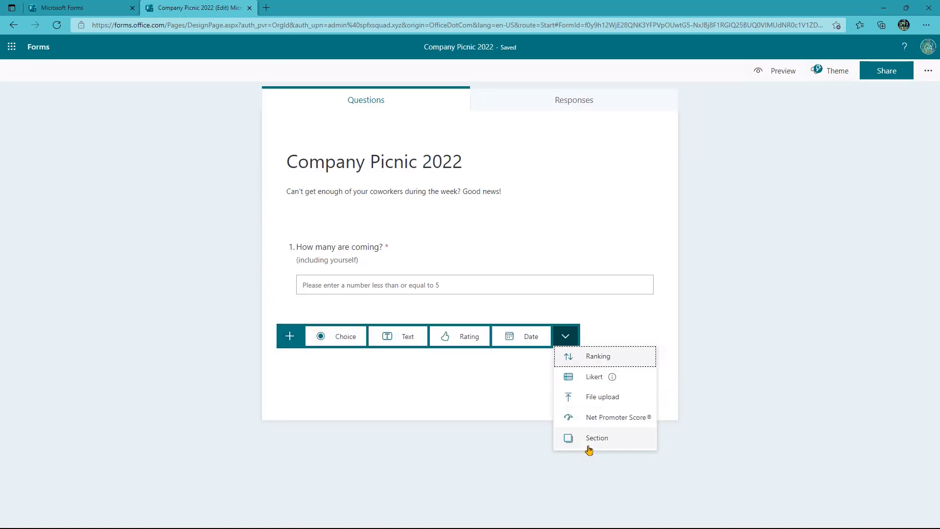
left_click(325, 336)
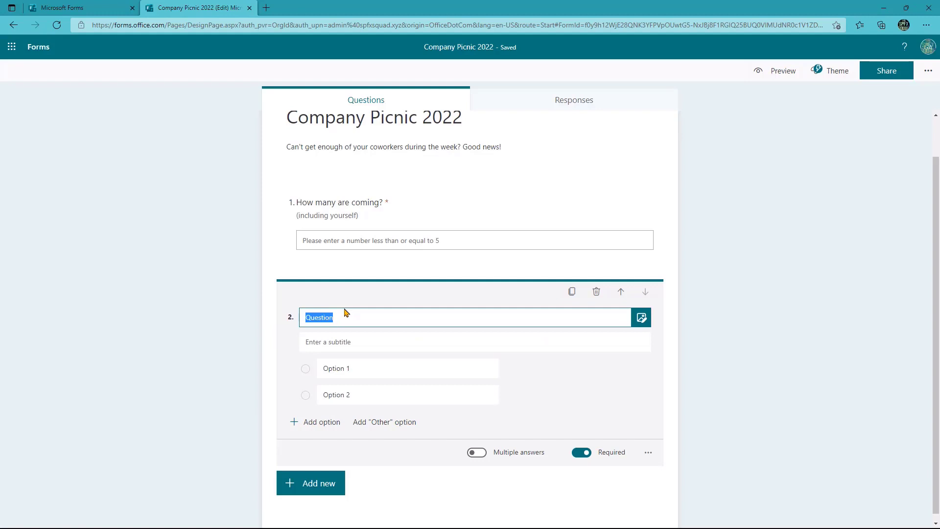
type("Wh")
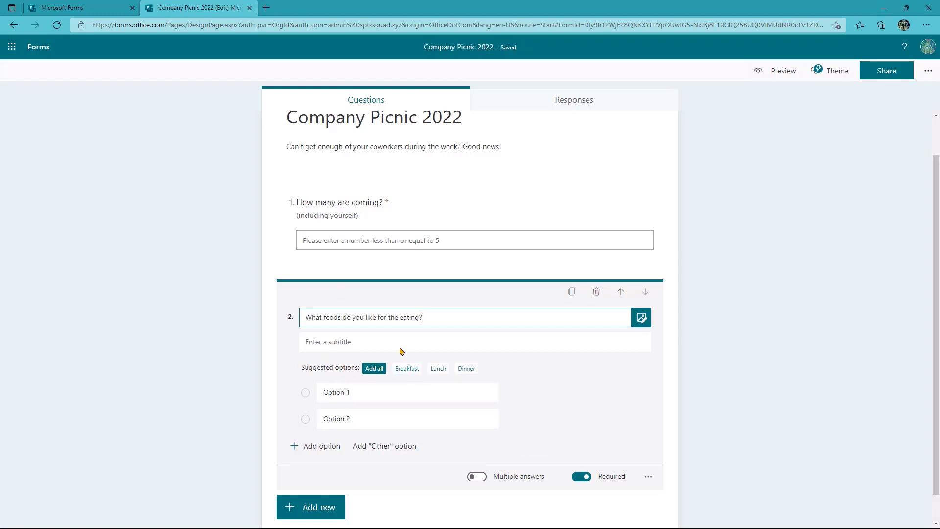
- Enter options Pizza, Hamburger, Salad and Apple Sauce, then move Apple Sauce to the top
left_click(363, 392)
type("Pizza")
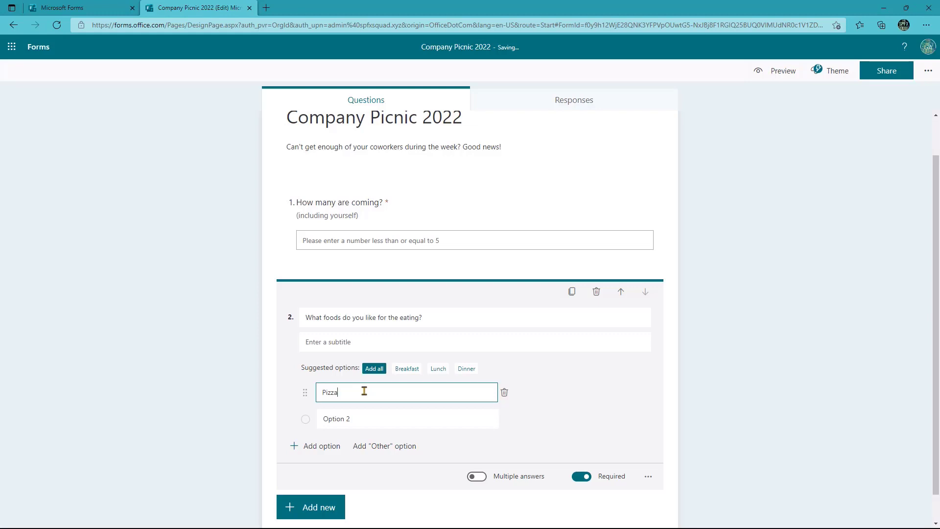
key("Tab")
key("Tab")
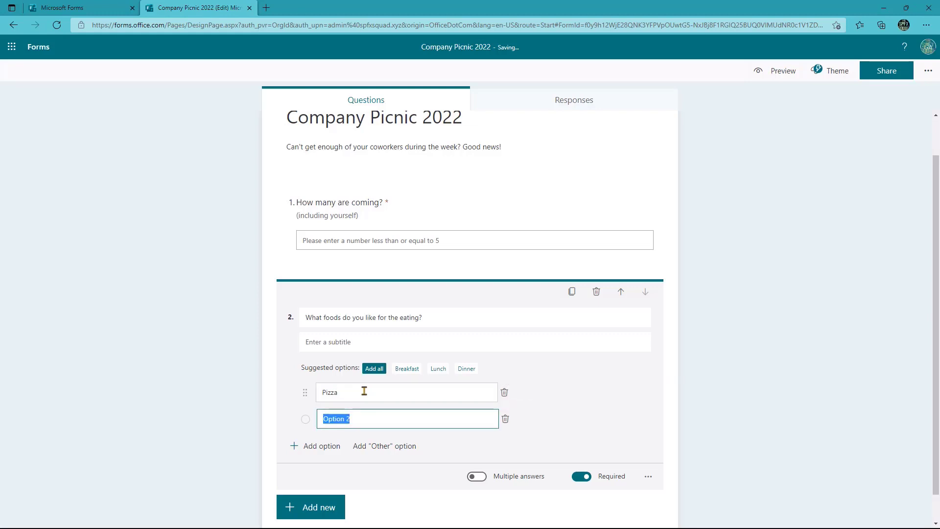
type("Hamburger")
key("Return")
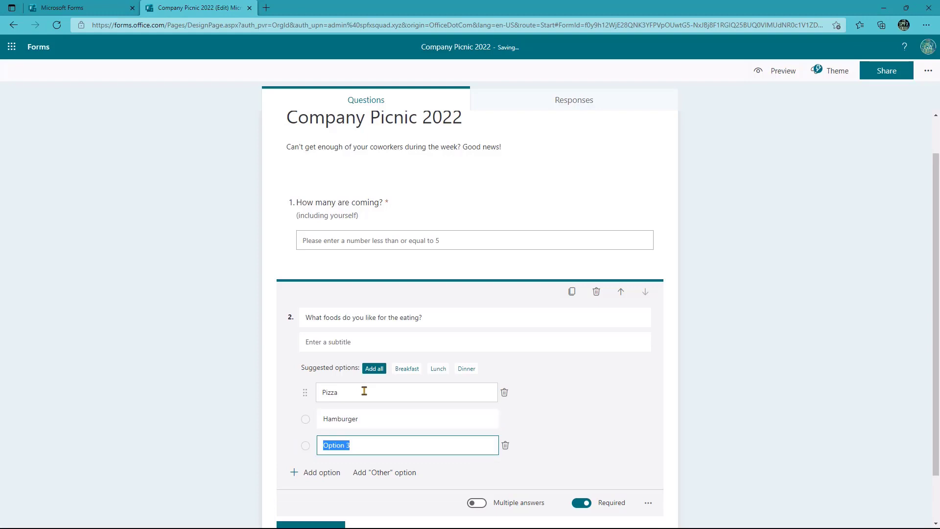
type("Salad")
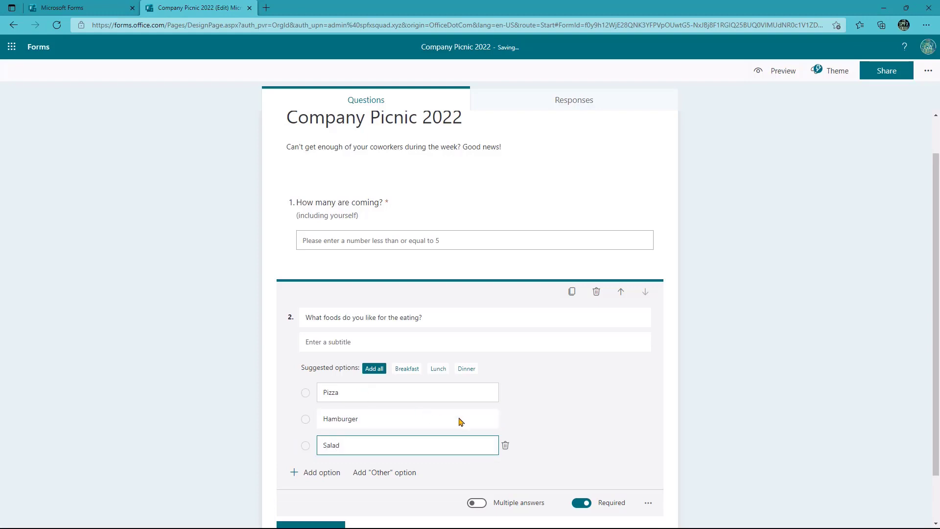
key("Return")
type("A")
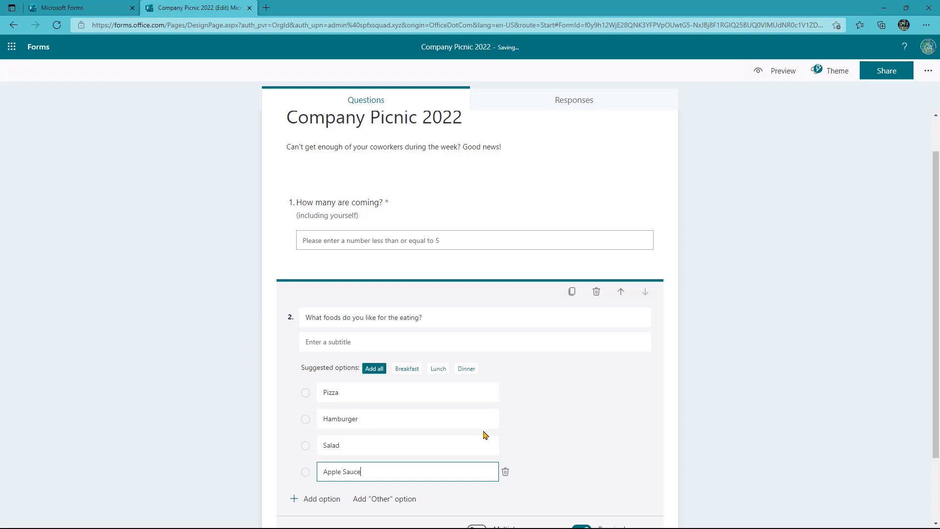
type("pple Sauce")
left_click(575, 458)
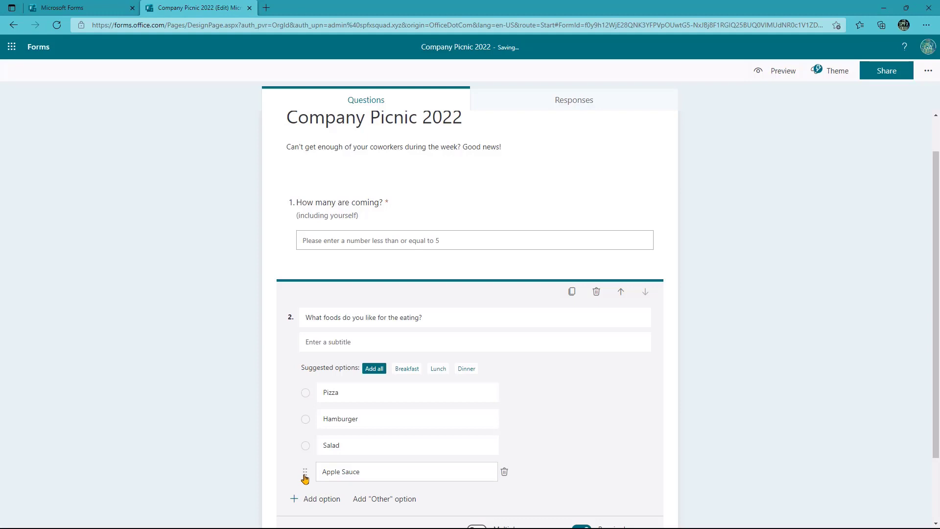
left_click_drag(305, 477, 306, 417)
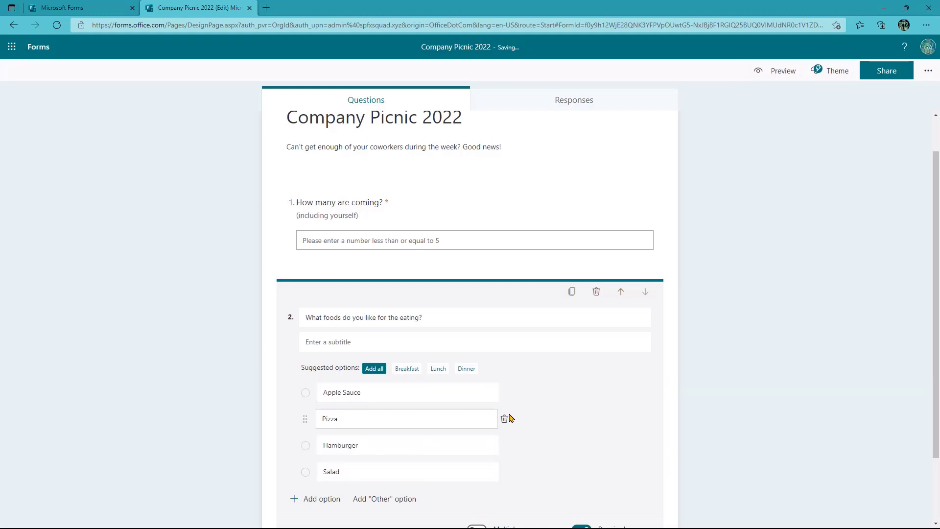
- Add an 'Other' choice after Salad, then preview and test selecting each food
scroll(547, 411, "down", 2)
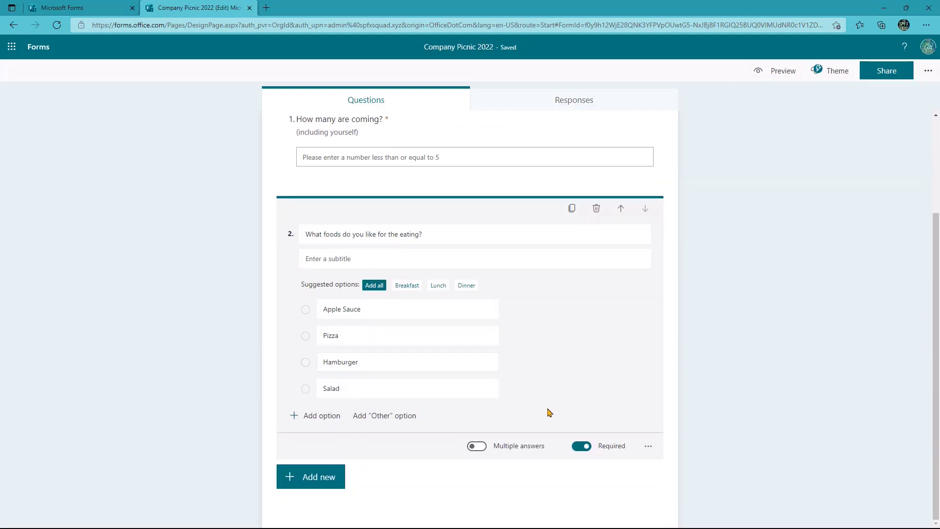
left_click(401, 416)
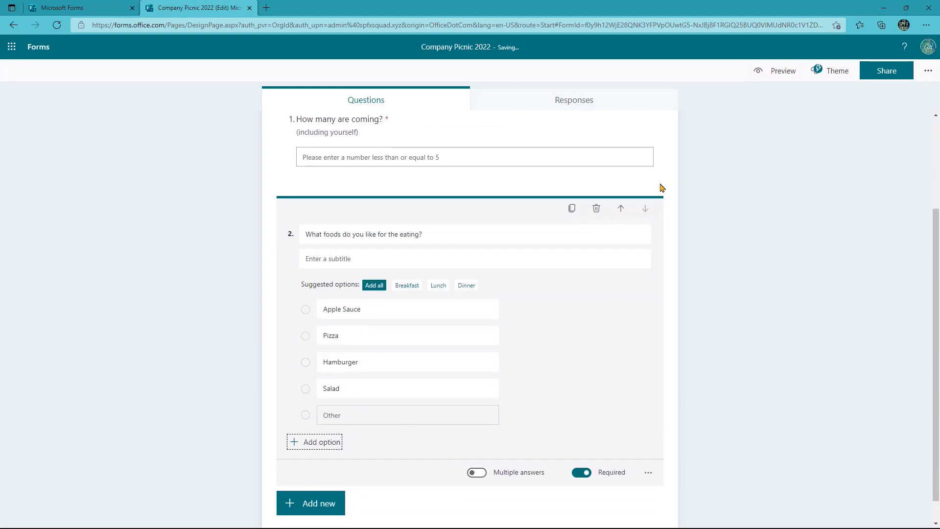
left_click(780, 78)
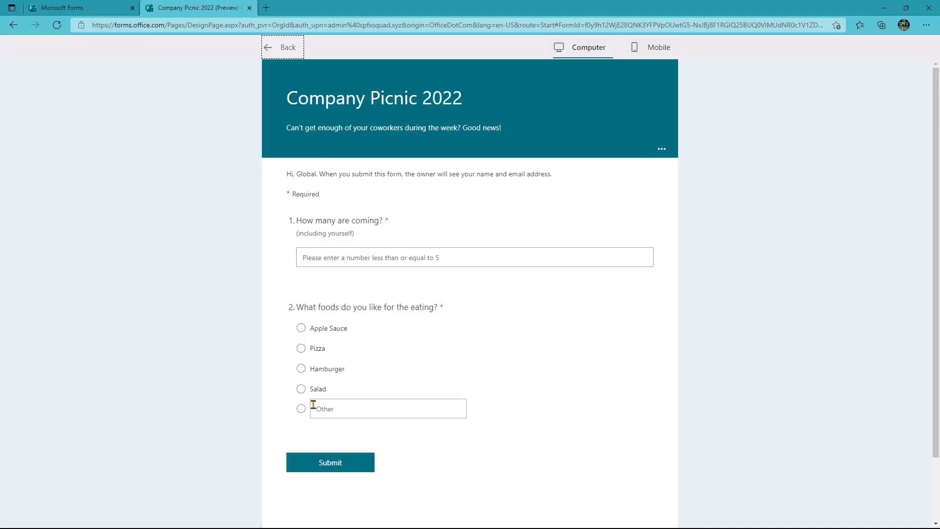
left_click(301, 348)
left_click(300, 368)
left_click(301, 327)
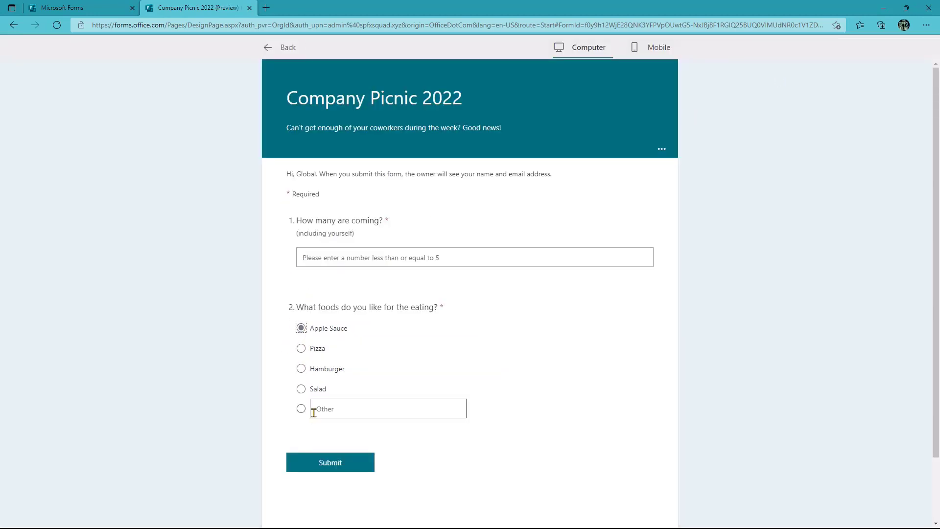
left_click(311, 412)
left_click(284, 49)
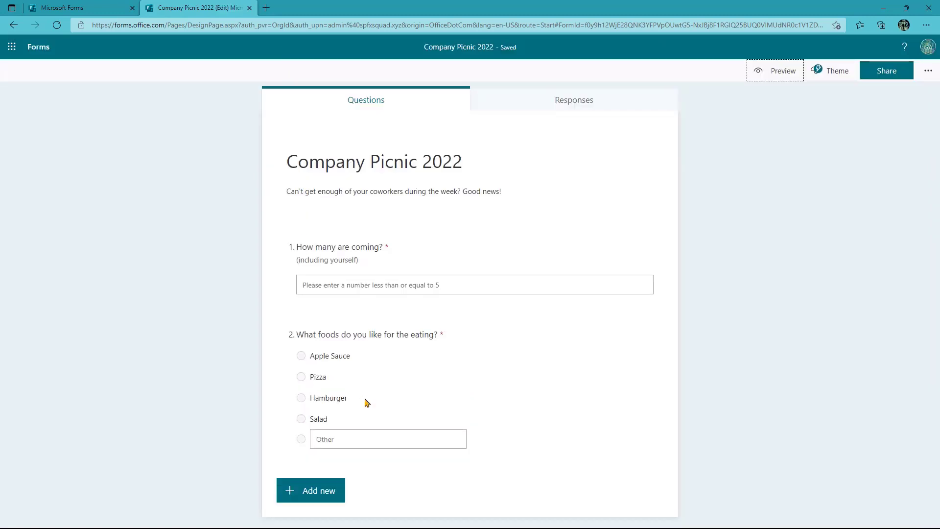
- Turn on Multiple answers for the food question and preview its five checkbox choices
left_click(487, 349)
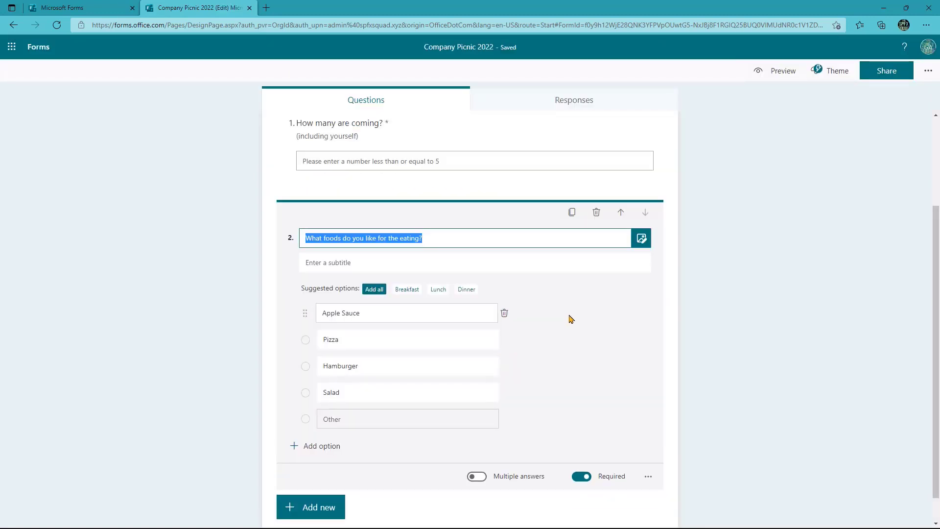
left_click(477, 476)
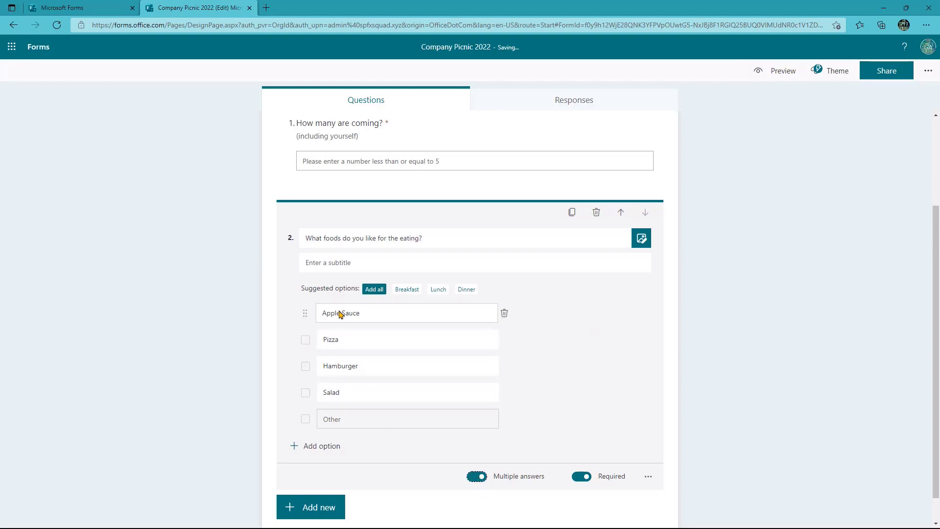
left_click(777, 74)
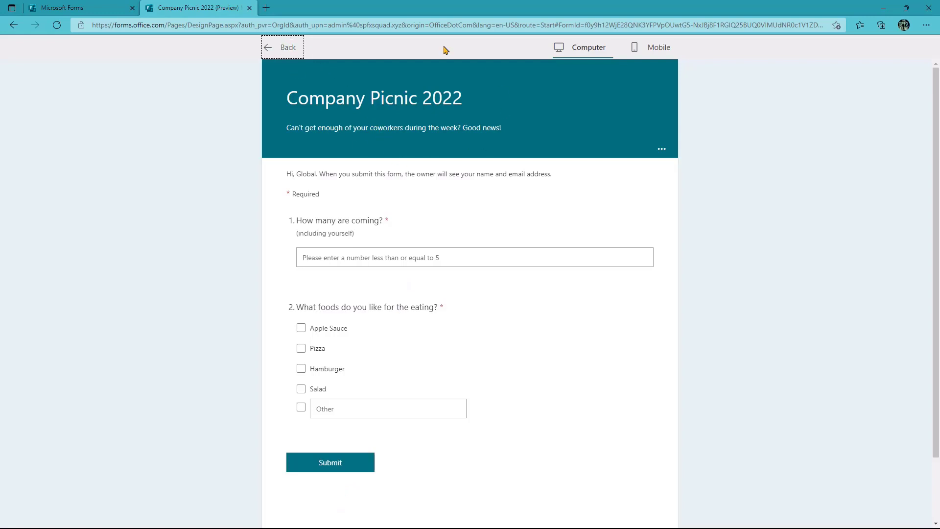
- Try a dark orange theme on the form and preview how it looks
left_click(280, 46)
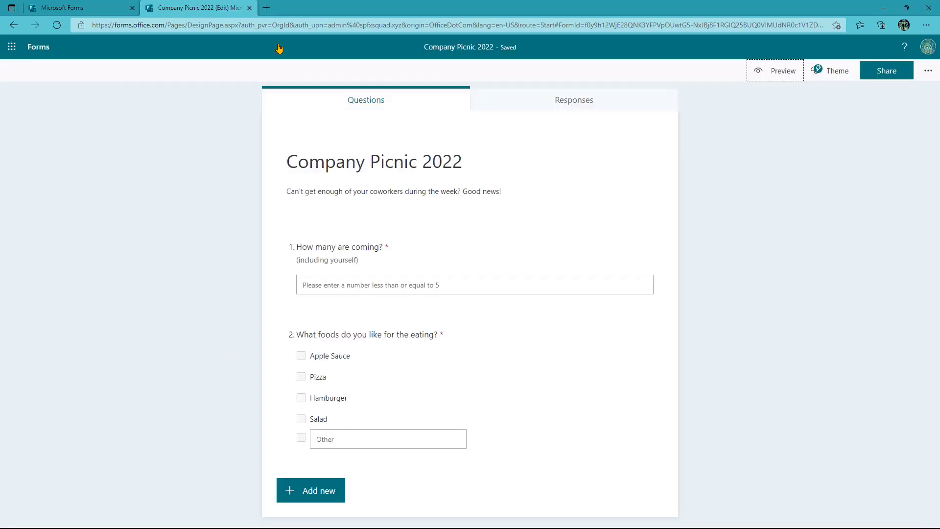
left_click(827, 71)
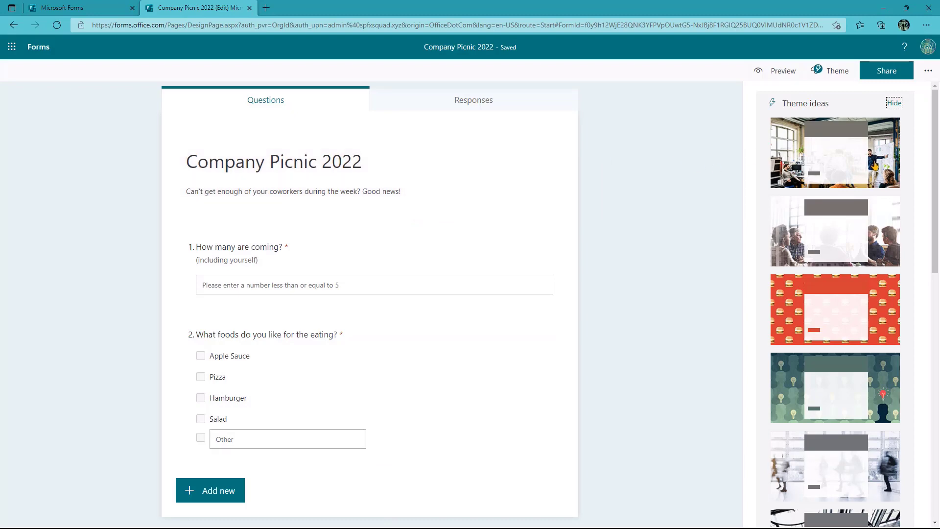
scroll(861, 161, "down", 5)
scroll(832, 158, "up", 4)
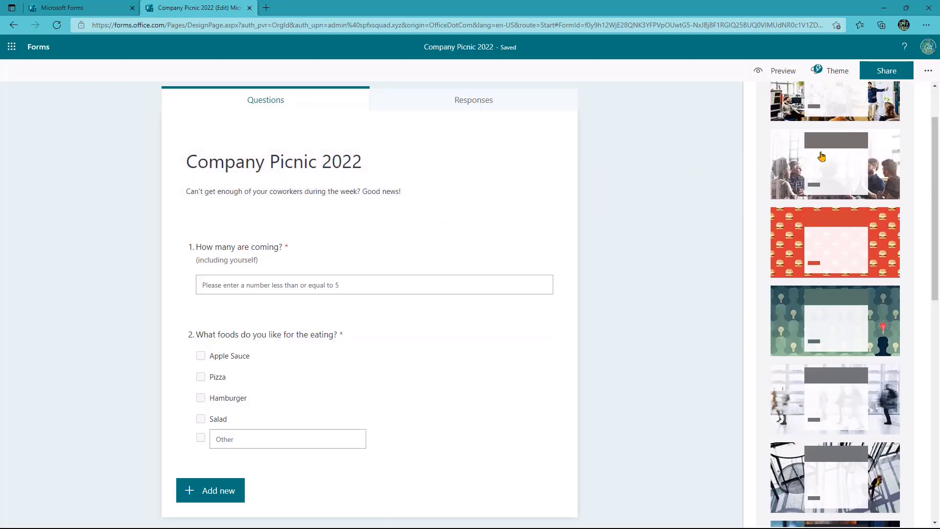
scroll(822, 215, "down", 10)
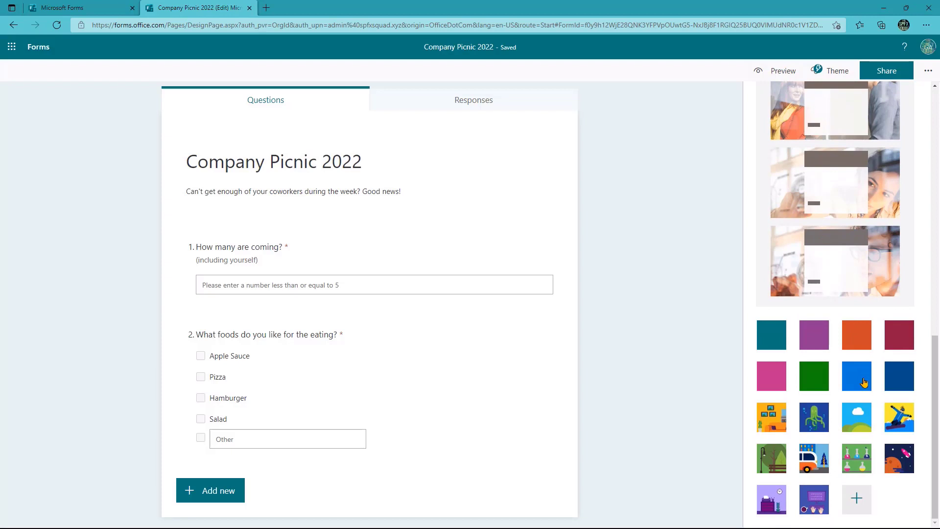
left_click(855, 344)
left_click(779, 70)
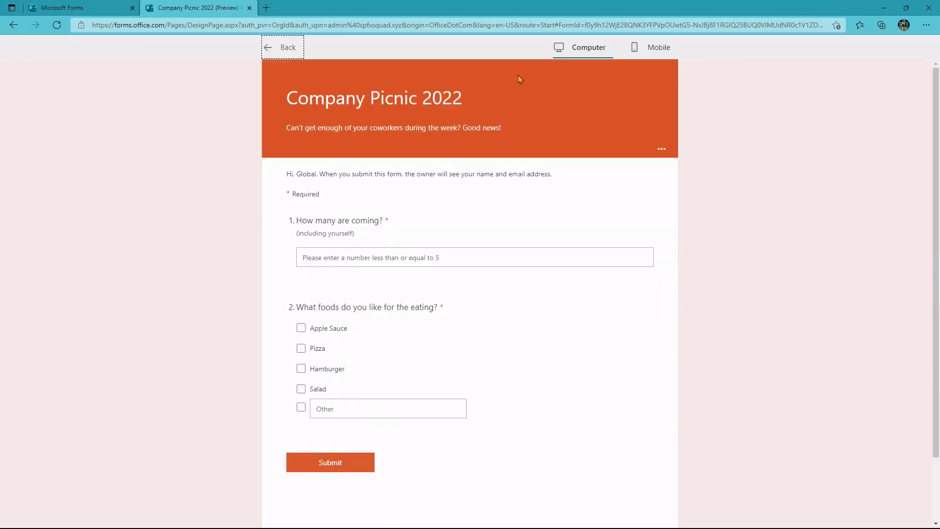
left_click(285, 49)
- Try the ocean, city van and city park themes, then apply the hamburger pattern theme
left_click(830, 70)
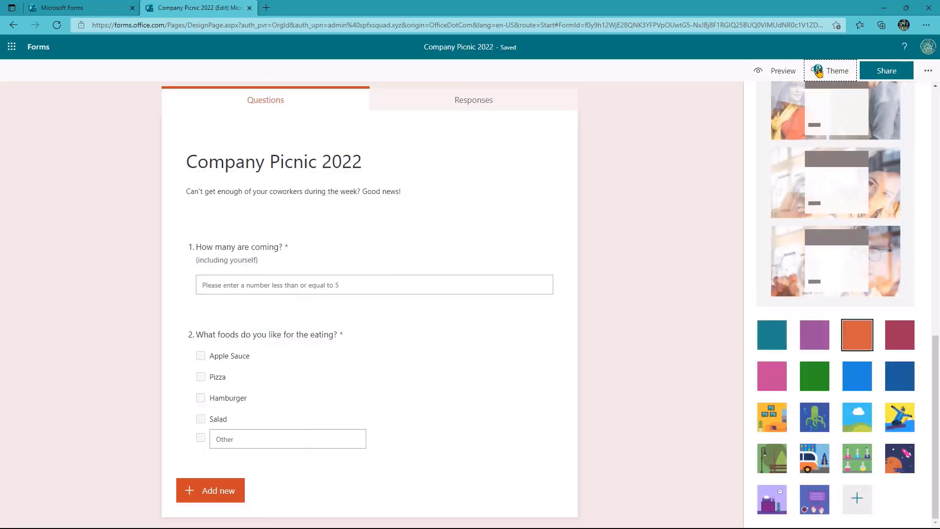
scroll(859, 410, "down", 6)
scroll(860, 410, "down", 6)
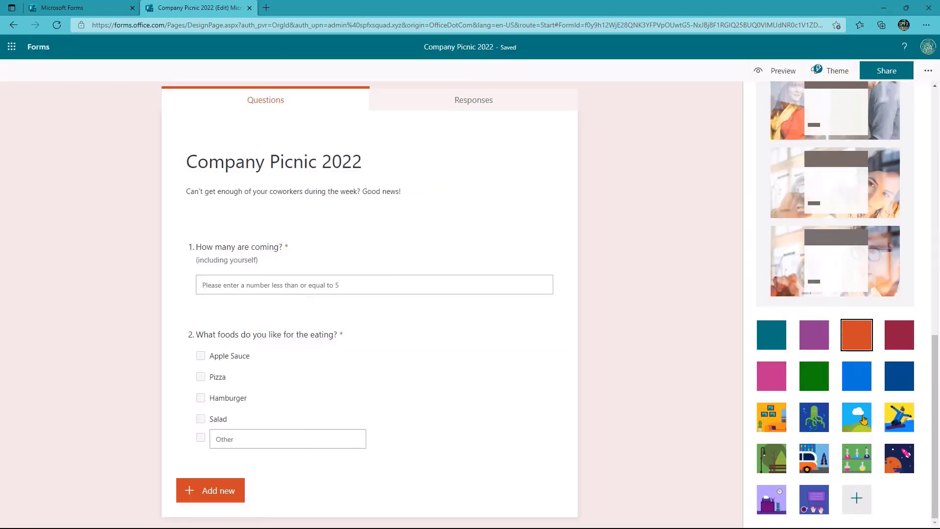
left_click(813, 422)
left_click(823, 464)
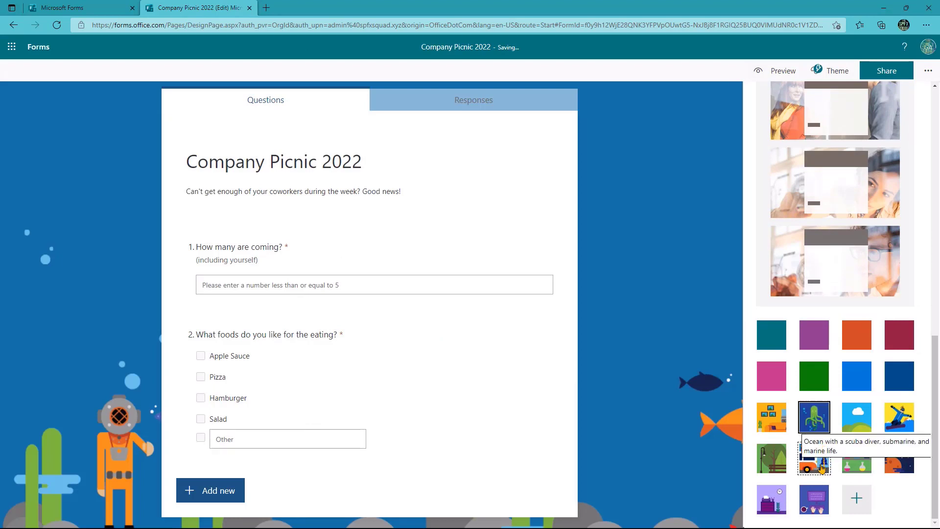
left_click(786, 472)
left_click(856, 498)
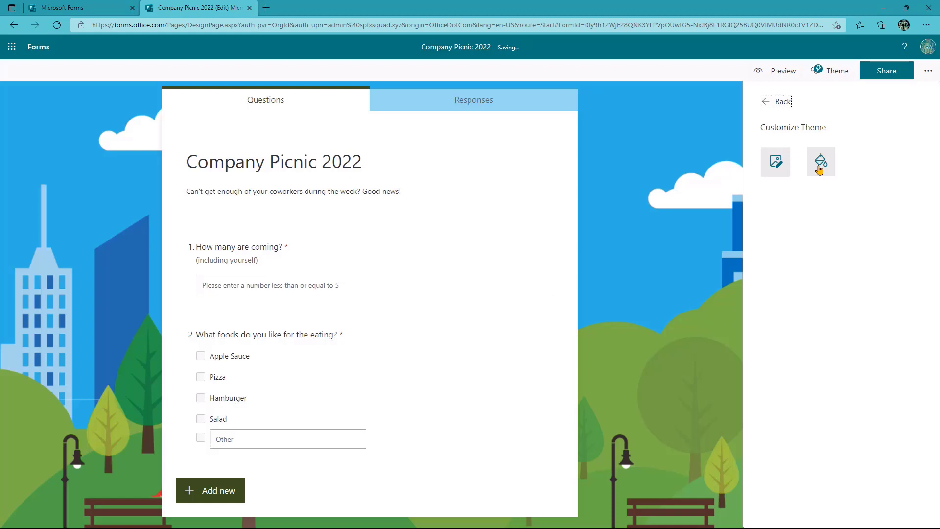
left_click(783, 102)
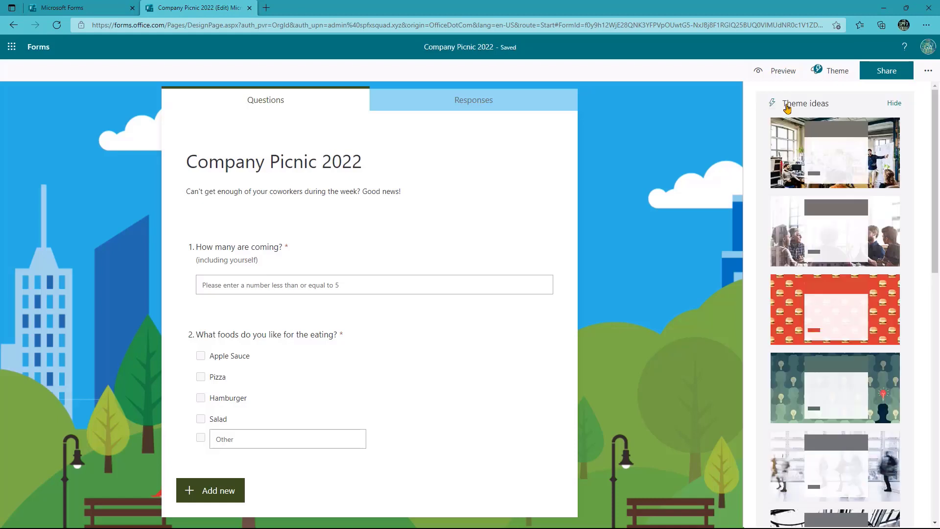
left_click(803, 303)
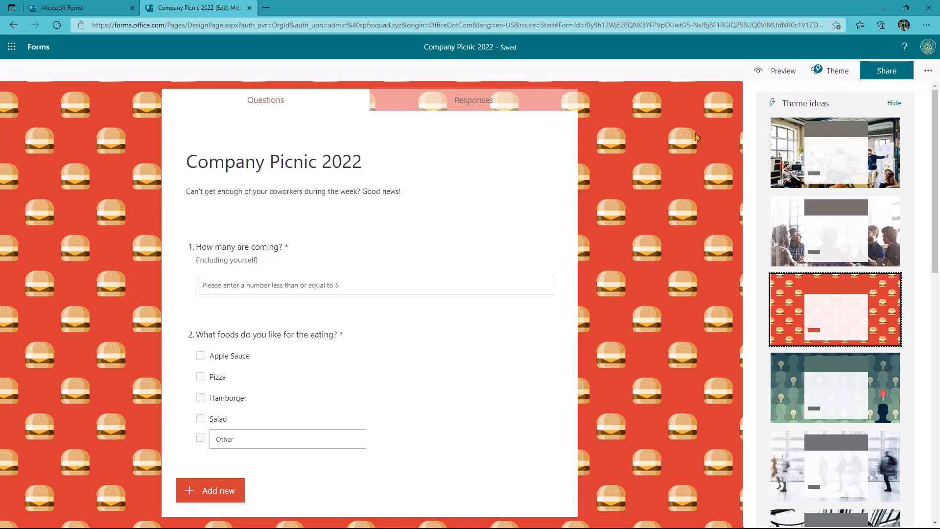
- In preview, submit a test response: 3 coming, with Apple Sauce and Pizza chosen
left_click(670, 143)
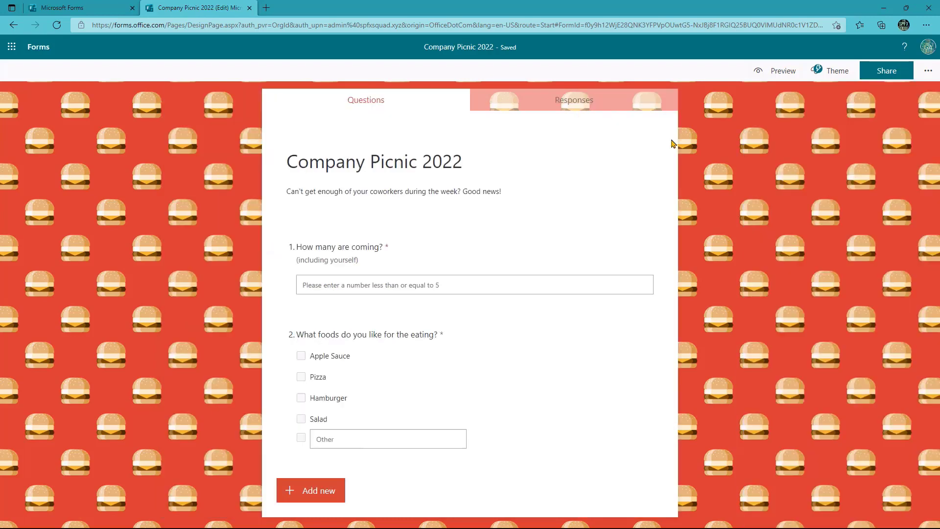
left_click(783, 71)
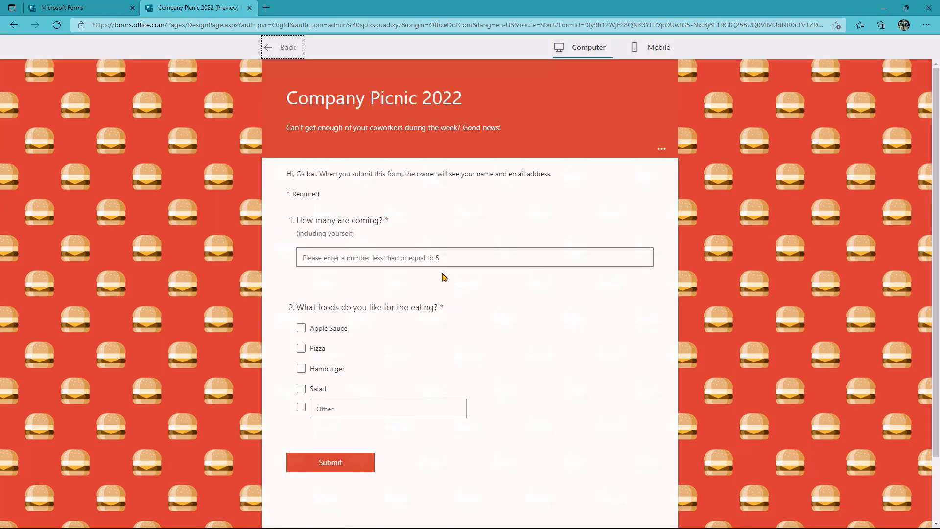
left_click(411, 259)
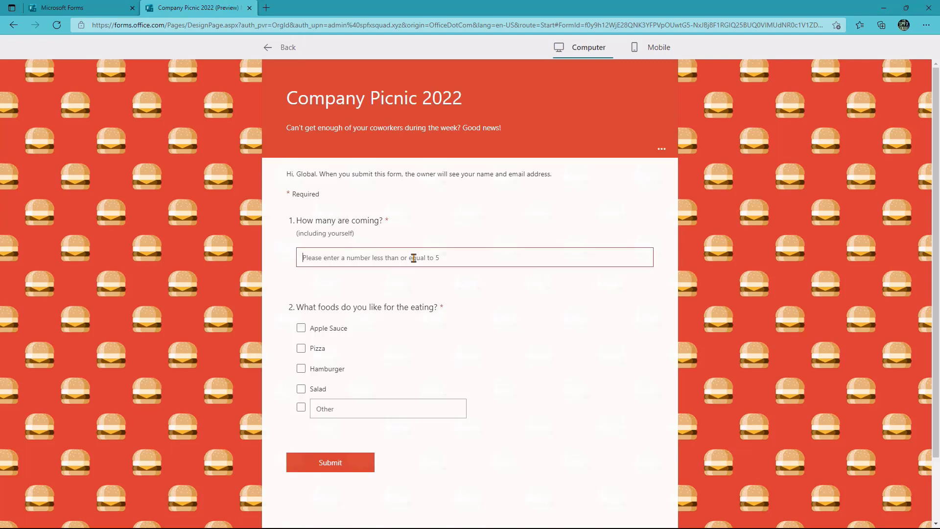
type("3")
left_click(313, 339)
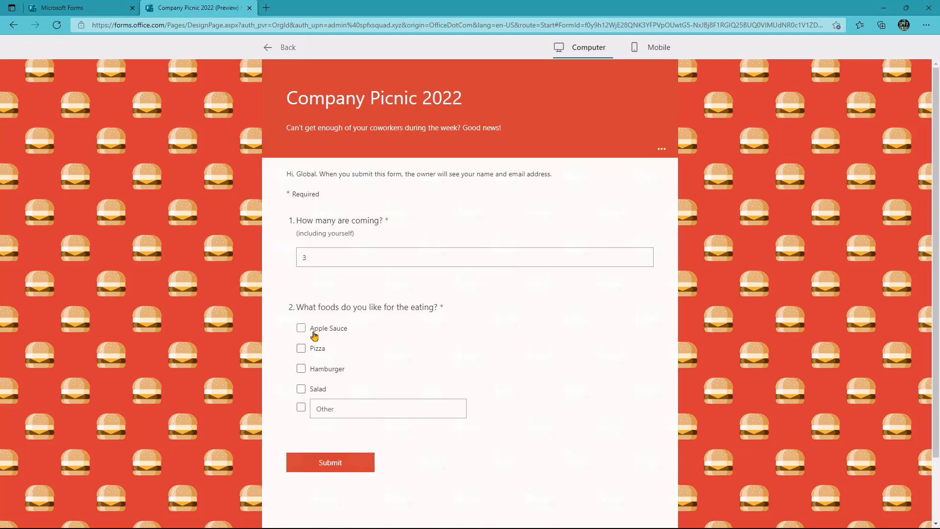
left_click(314, 333)
left_click(315, 351)
left_click(337, 467)
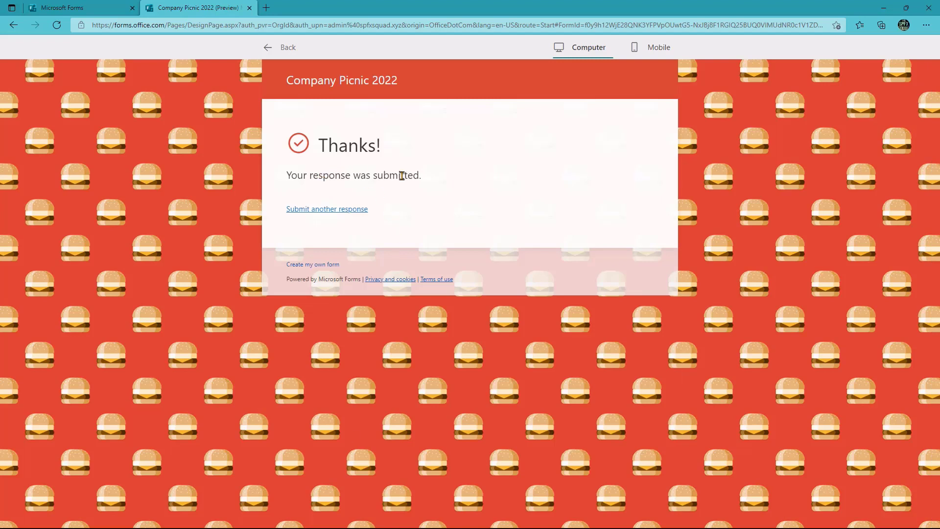
- Confirm the Responses summary shows one response, then return to the questions
left_click(269, 47)
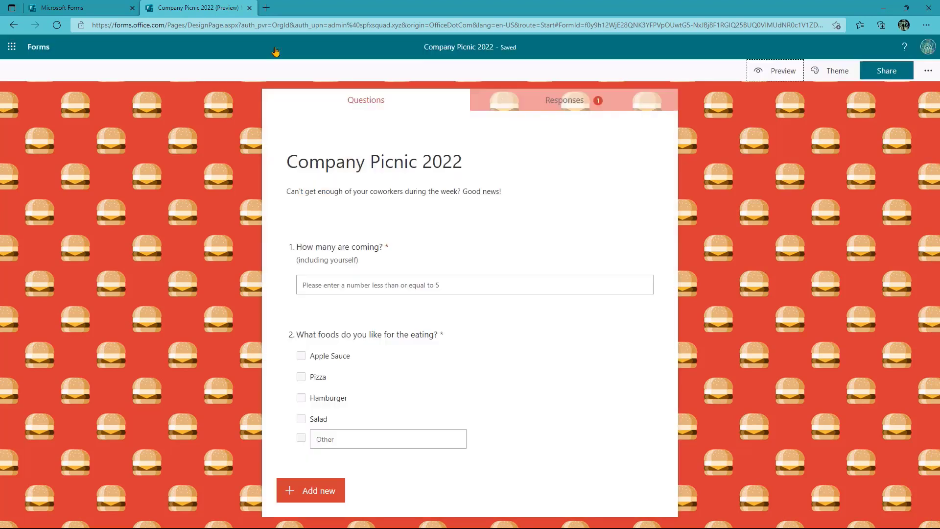
left_click(589, 110)
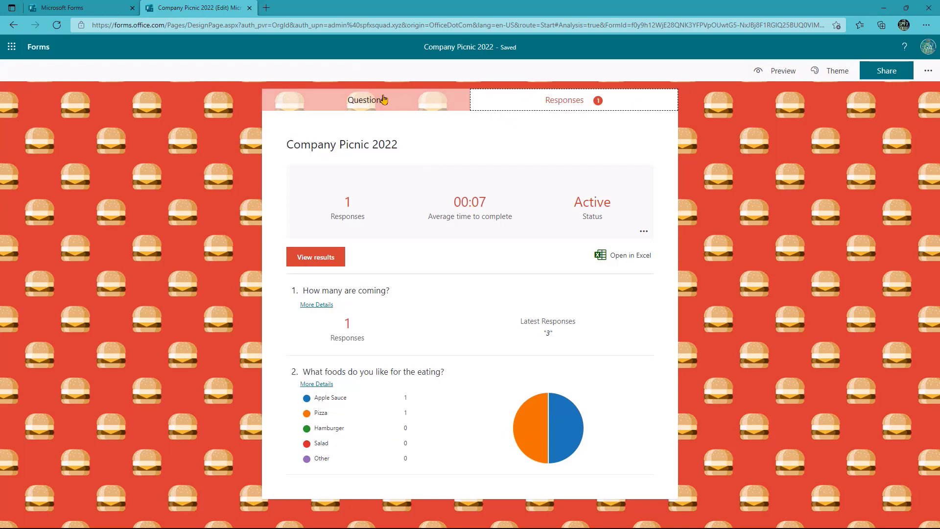
left_click(415, 100)
- In the form settings, limit respondents to one response per person
left_click(928, 71)
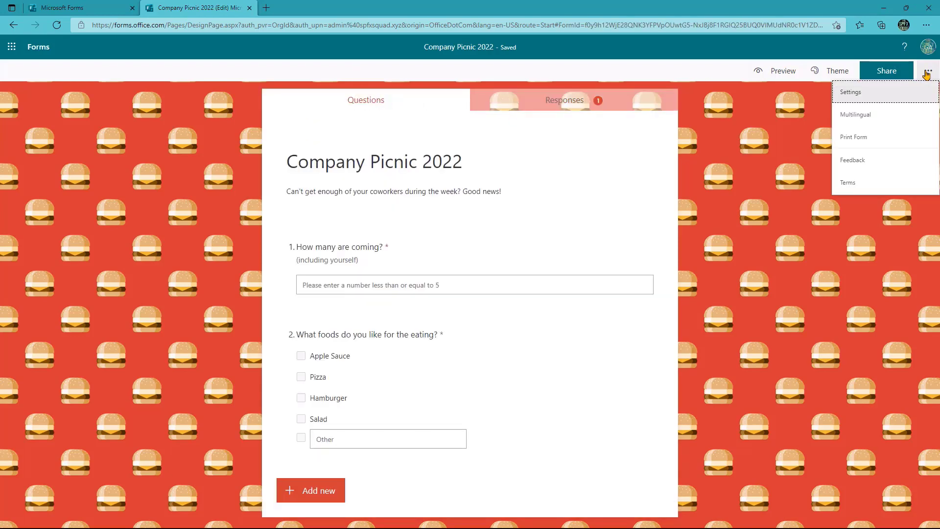
left_click(878, 99)
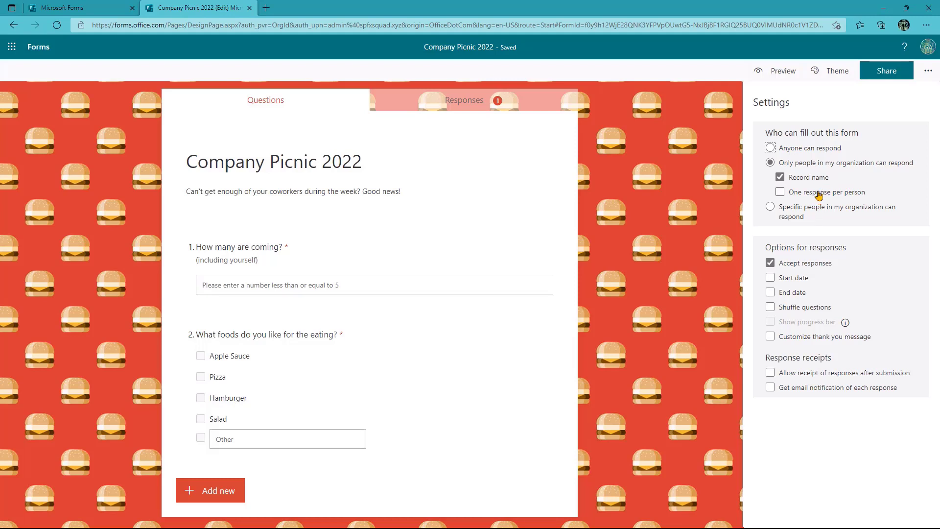
left_click(818, 194)
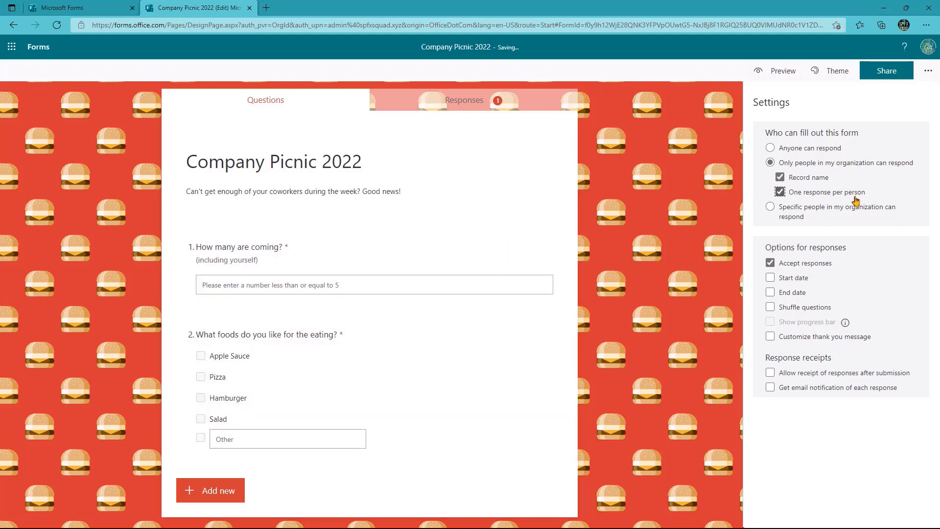
- Stop accepting responses on 3/9/2022 at 5:00 PM and add a custom thank-you message
left_click(797, 295)
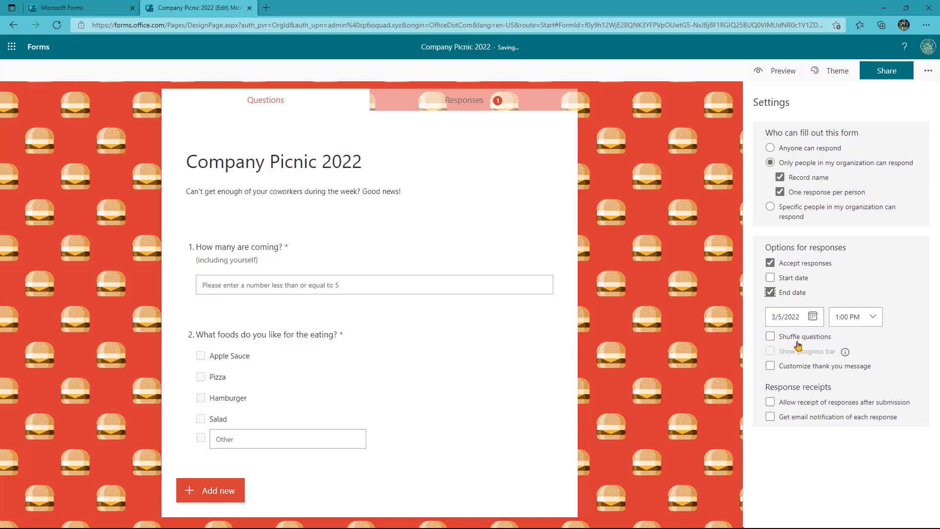
left_click(812, 315)
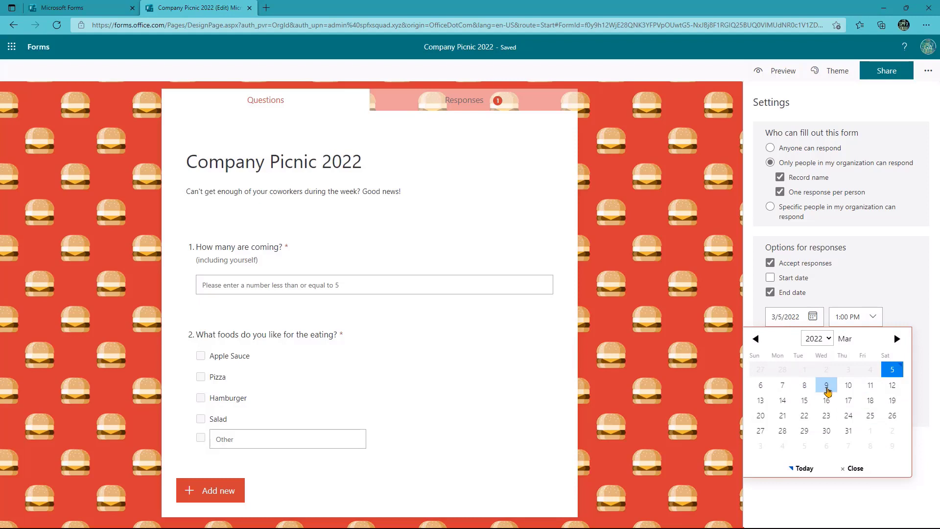
left_click(826, 386)
left_click(848, 316)
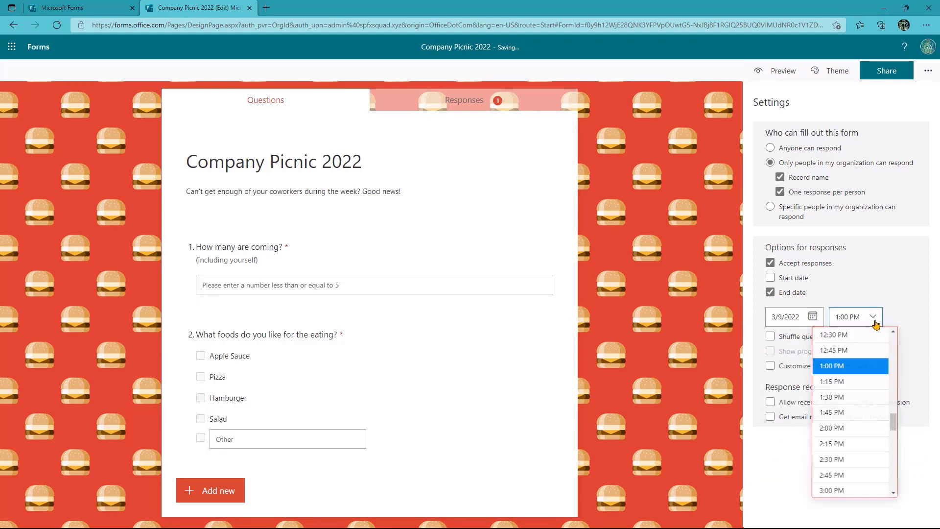
scroll(850, 441, "down", 3)
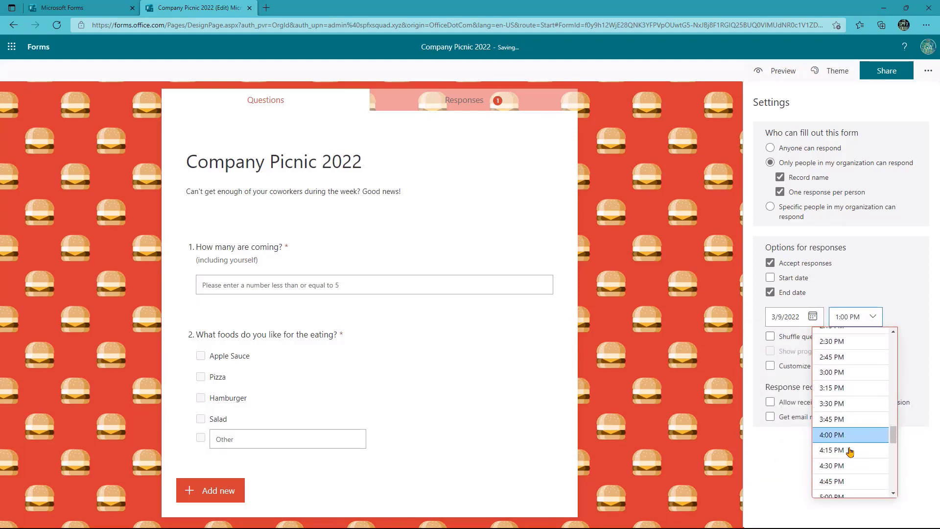
left_click(851, 462)
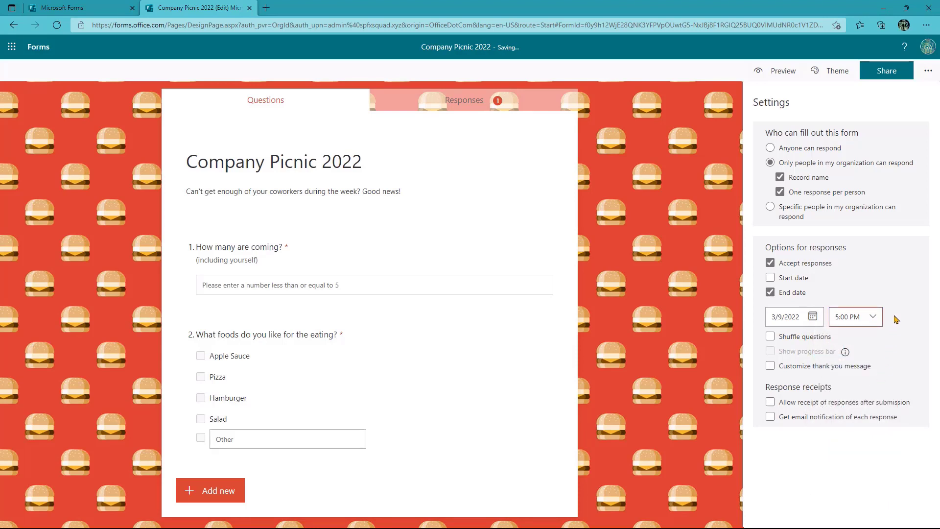
left_click(770, 366)
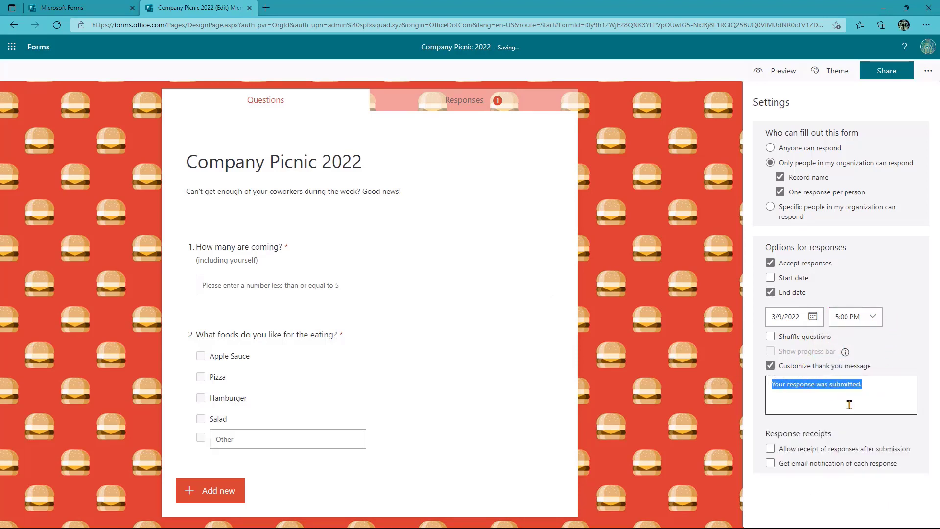
type("S")
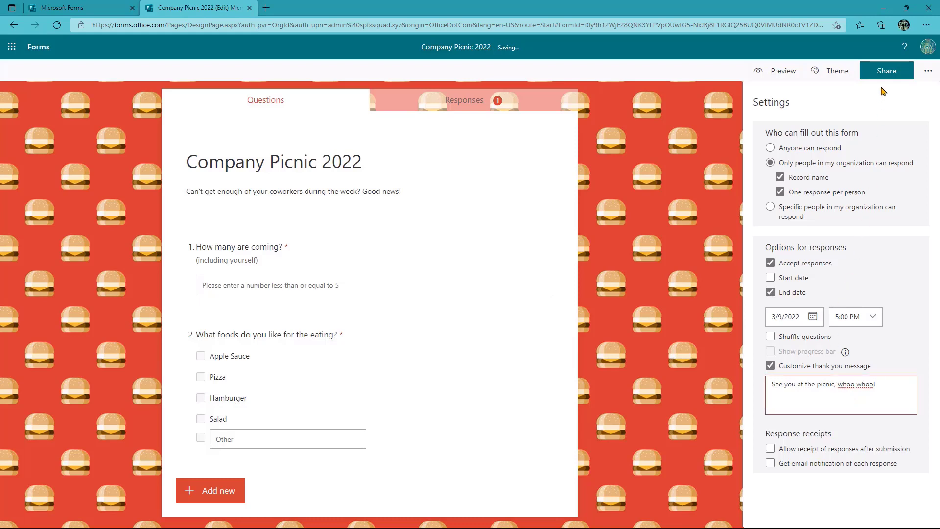
- Shorten the form's share link
left_click(886, 71)
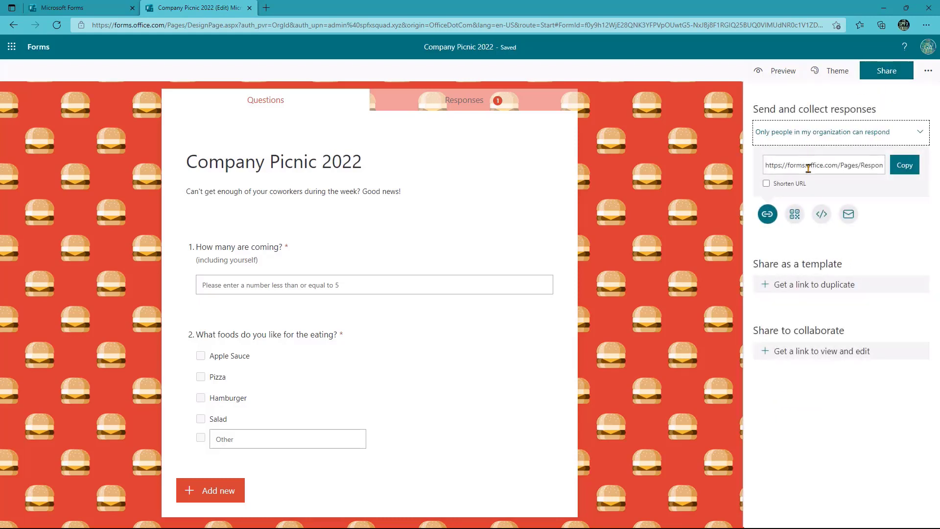
left_click(766, 183)
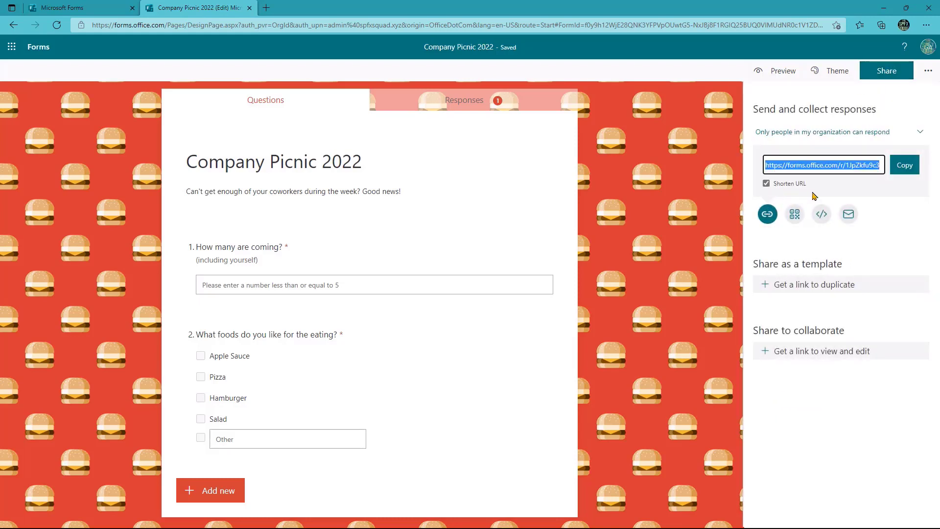
left_click(829, 168)
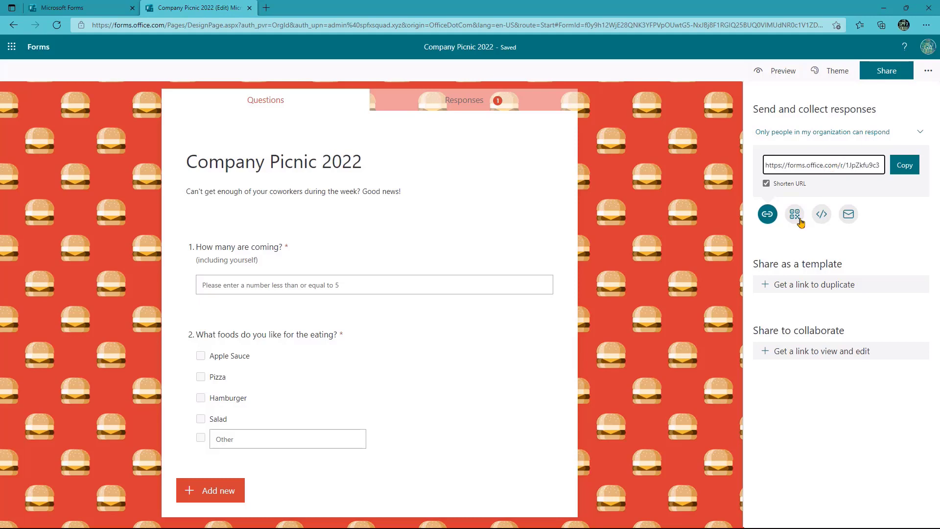
left_click(853, 216)
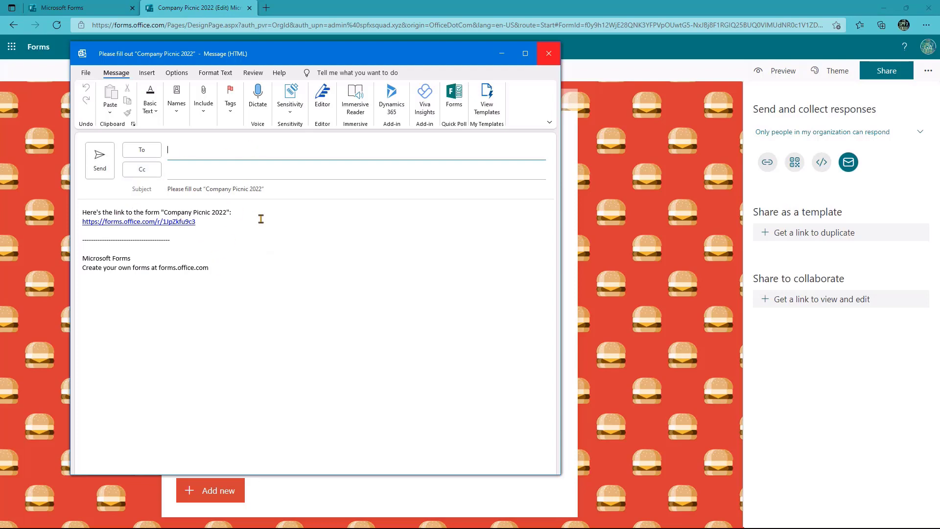
left_click(552, 62)
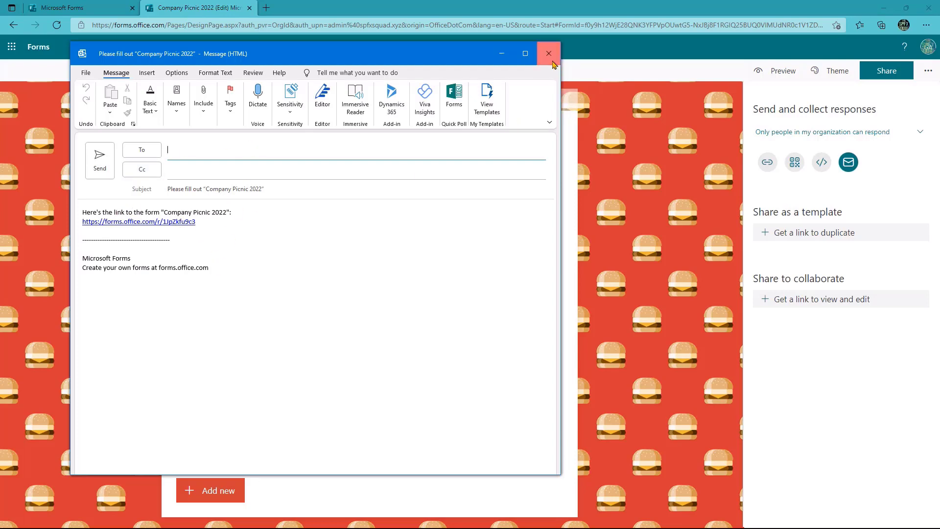
- Discard the email draft and display the Company Picnic 2022 form's QR code
left_click(472, 296)
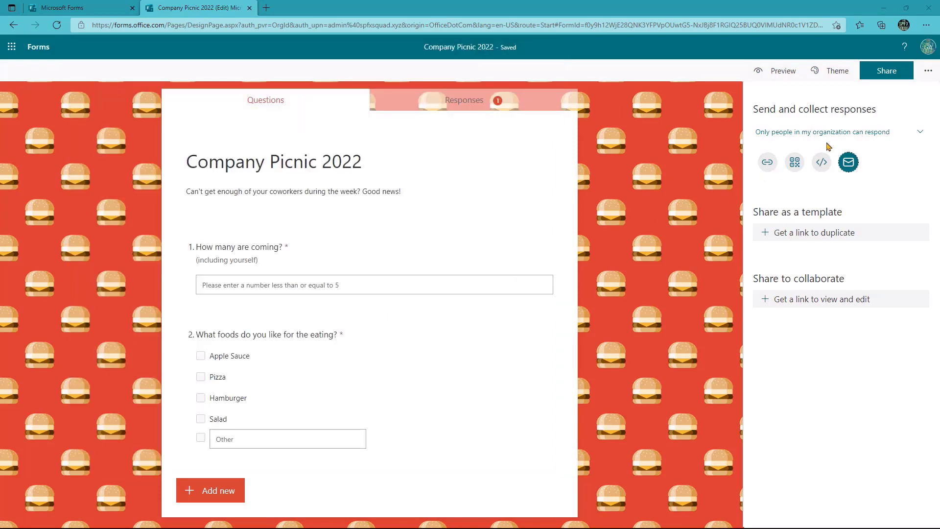
left_click(794, 162)
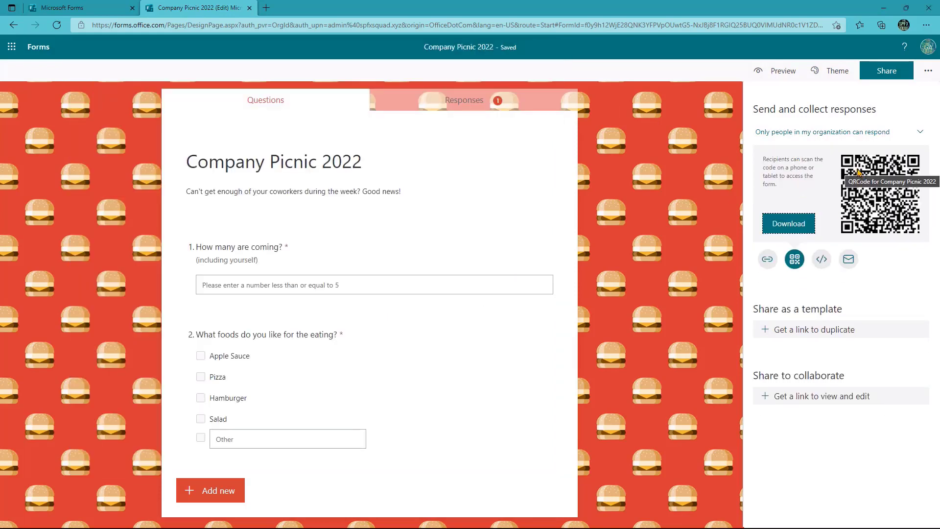